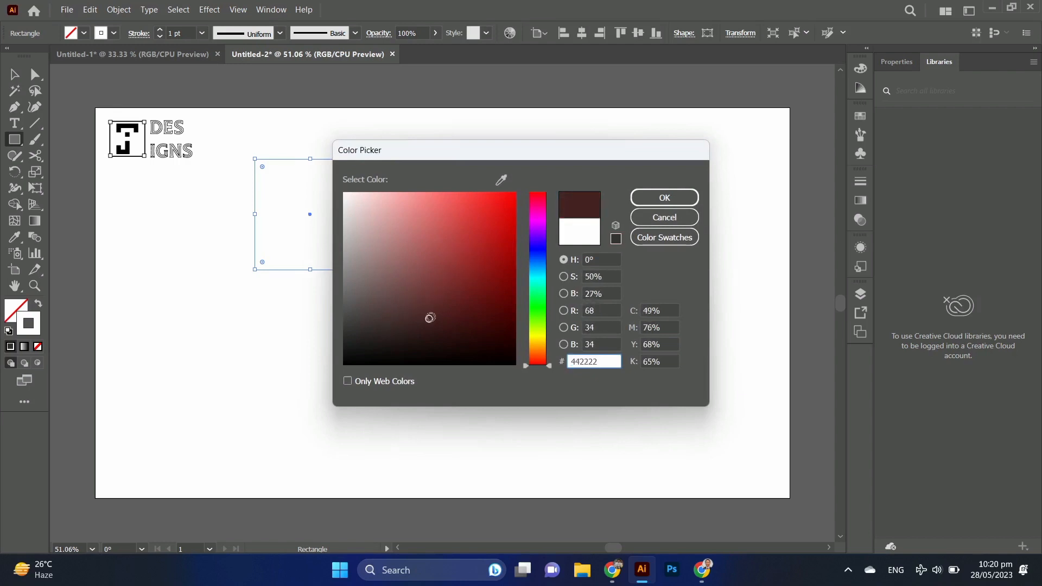
Give the square a dark maroon stroke, rounded corners and a 45-degree rotation so it forms a diamond
{"action": "left_click", "coordinate": [640, 199]}
{"action": "left_click_drag", "start_coordinate": [353, 175], "coordinate": [404, 211]}
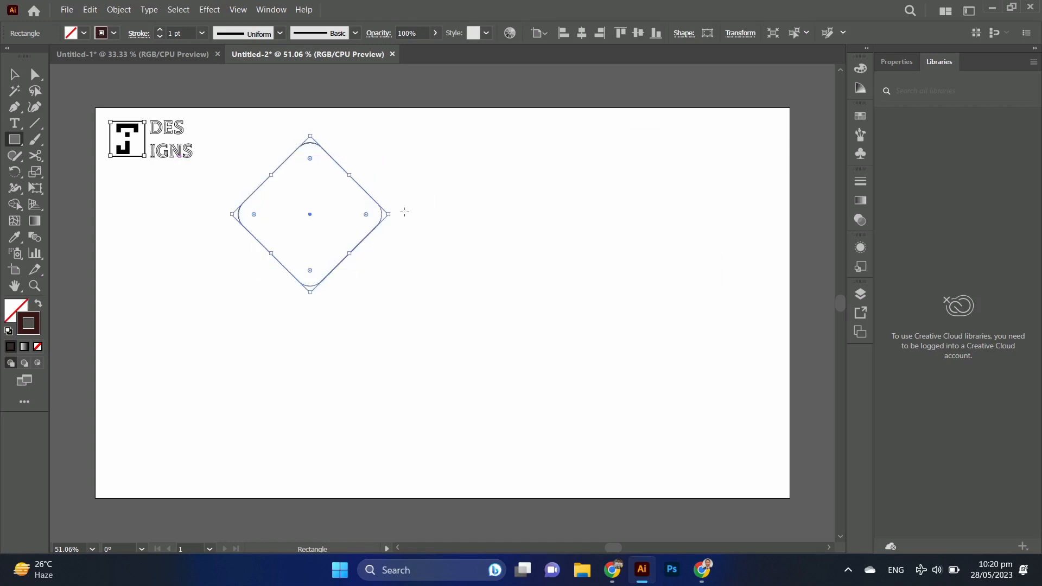
Set the diamond's stroke weight to 10 pt
{"action": "left_click", "coordinate": [160, 29]}
{"action": "left_click", "coordinate": [160, 29]}
{"action": "double_click", "coordinate": [169, 29]}
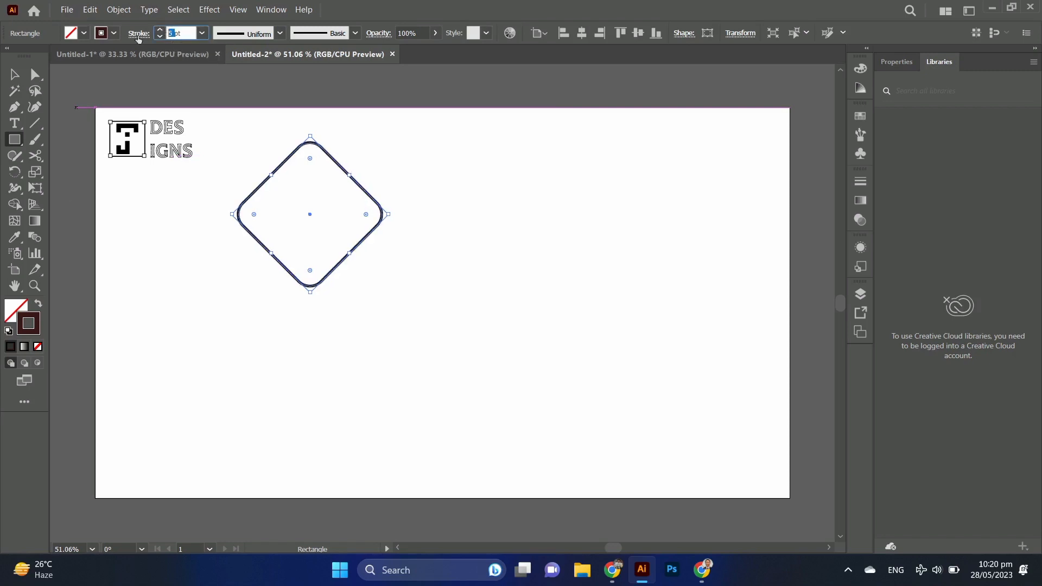
{"action": "type", "text": "10"}
{"action": "key", "text": "Return"}
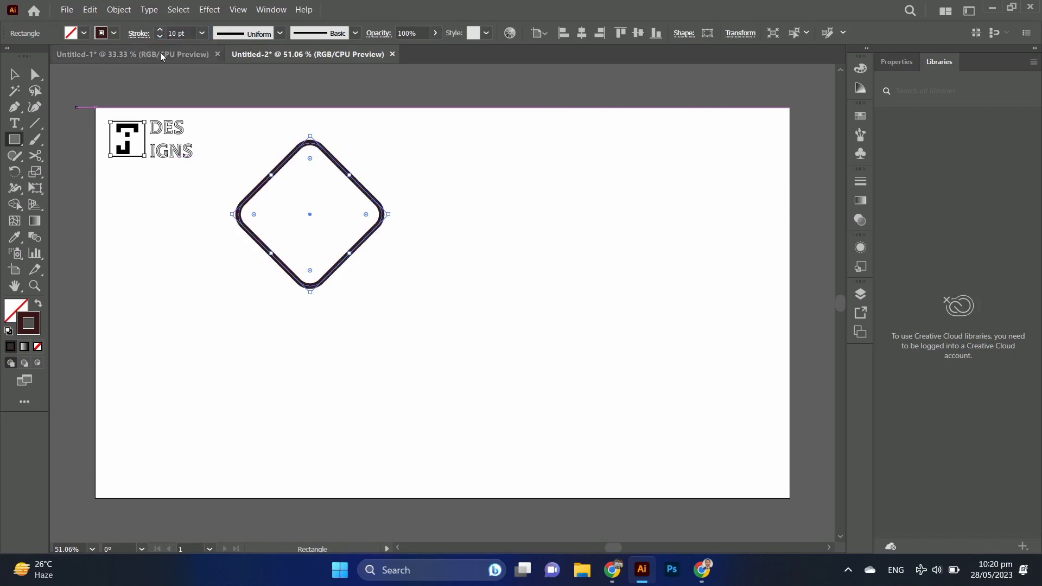
Move the diamond down and to the right, and place a duplicate beside it that overlaps its right half
{"action": "left_click", "coordinate": [13, 75]}
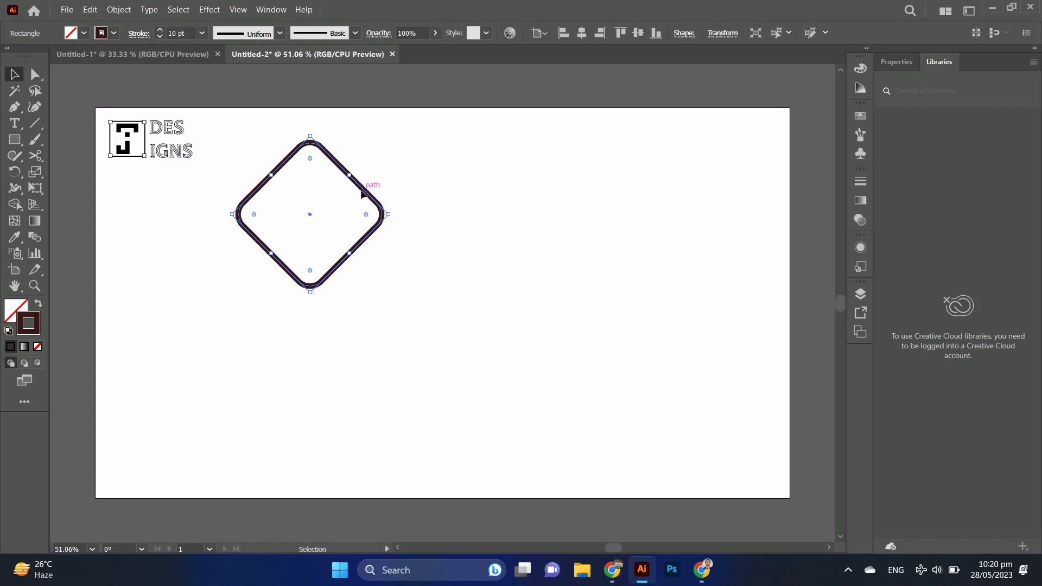
{"action": "left_click_drag", "start_coordinate": [362, 192], "coordinate": [428, 256]}
{"action": "mouse_move", "coordinate": [382, 225]}
{"action": "left_mouse_down"}
{"action": "mouse_move", "coordinate": [412, 275]}
{"action": "mouse_move", "coordinate": [489, 248]}
{"action": "mouse_move", "coordinate": [426, 261]}
{"action": "mouse_move", "coordinate": [412, 232]}
{"action": "mouse_move", "coordinate": [403, 237]}
{"action": "left_mouse_up"}
Recolour the right diamond's stroke to a medium teal green
{"action": "double_click", "coordinate": [32, 318]}
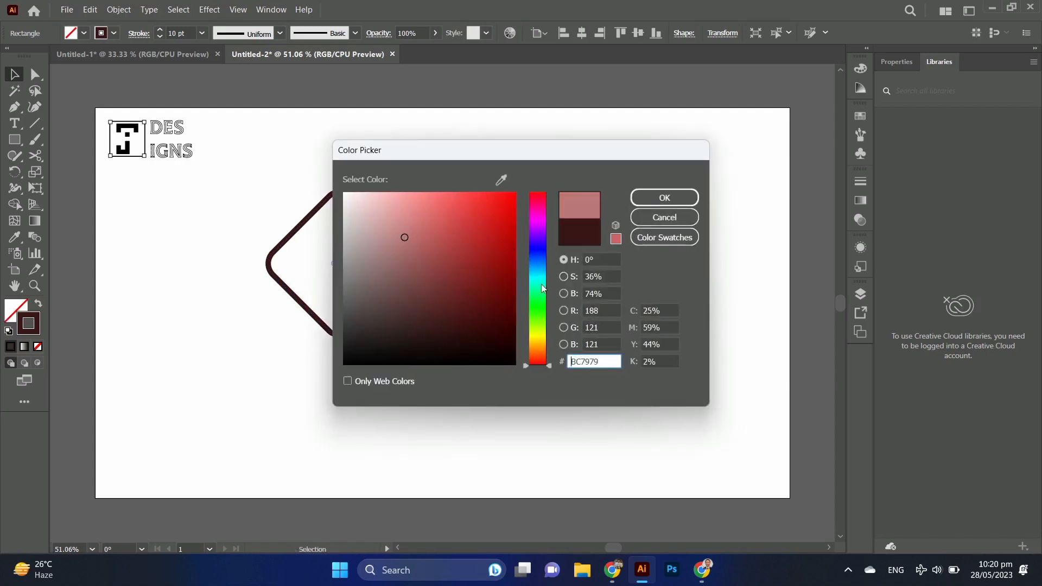
{"action": "left_click_drag", "start_coordinate": [543, 288], "coordinate": [522, 279]}
{"action": "left_click", "coordinate": [652, 202]}
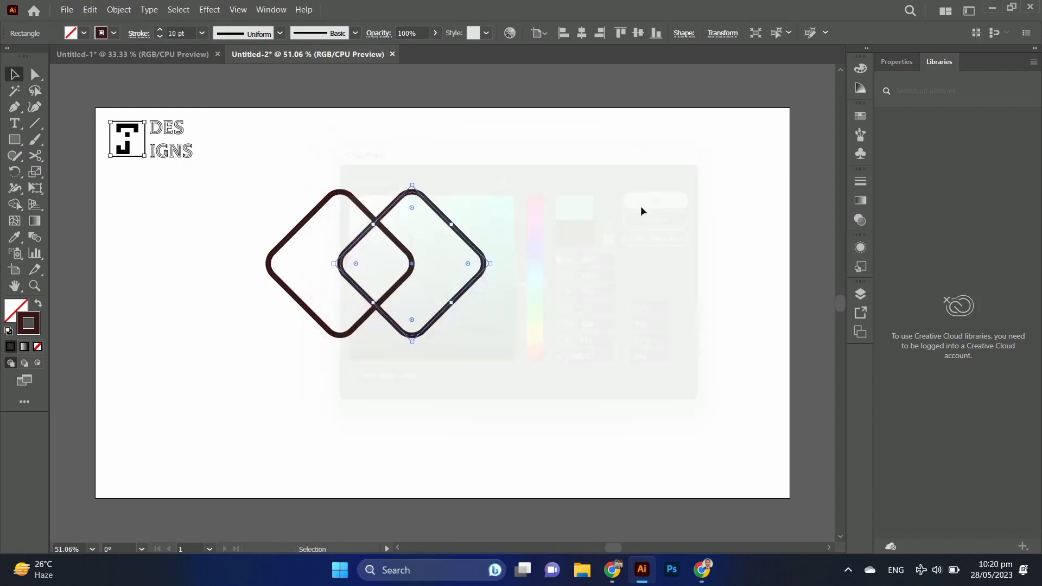
{"action": "left_click", "coordinate": [465, 265]}
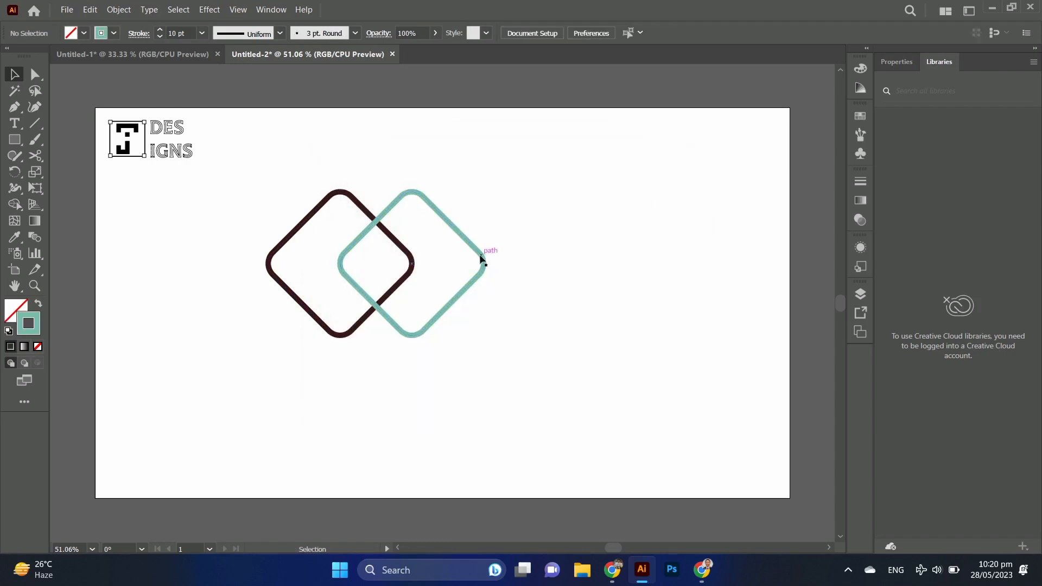
{"action": "left_click", "coordinate": [480, 259]}
{"action": "double_click", "coordinate": [28, 324]}
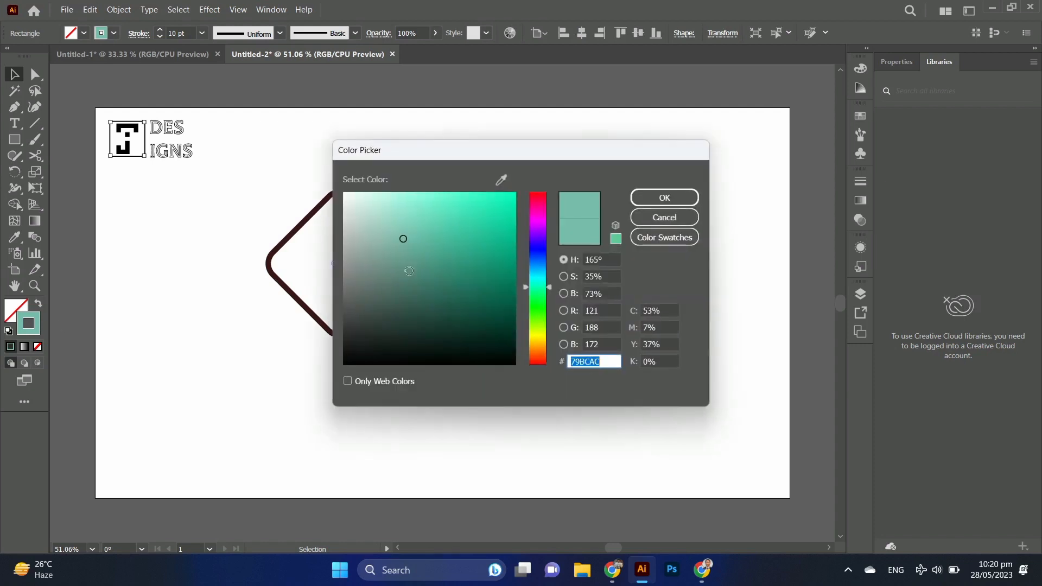
{"action": "left_click_drag", "start_coordinate": [409, 271], "coordinate": [423, 253]}
{"action": "left_click", "coordinate": [683, 195]}
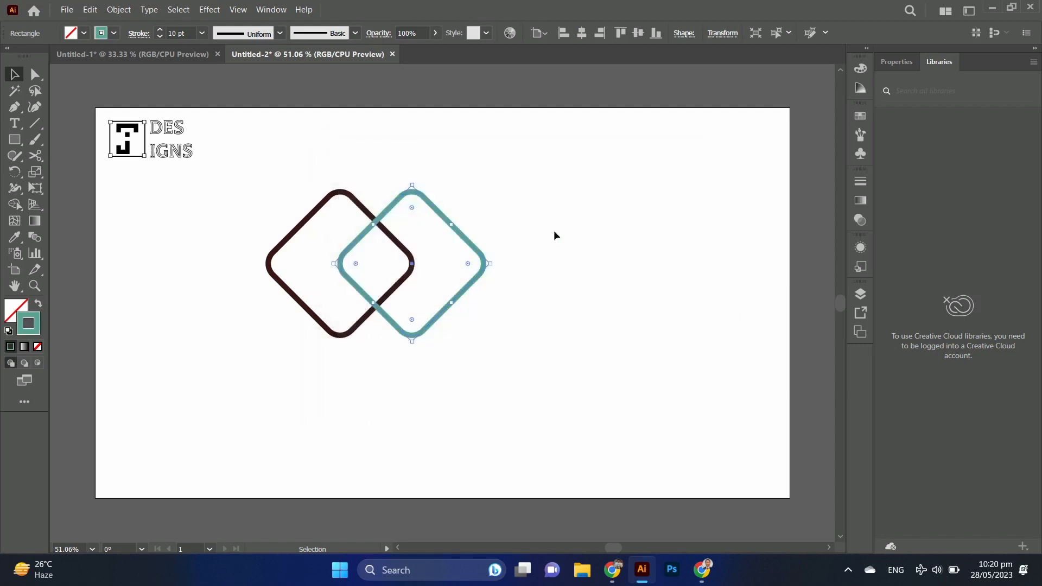
Select both overlapping diamonds and combine them with the Intertwine Make command
{"action": "left_click", "coordinate": [553, 233]}
{"action": "scroll", "coordinate": [320, 145], "scroll_direction": "left", "scroll_amount": 1}
{"action": "left_click_drag", "start_coordinate": [321, 144], "coordinate": [444, 263]}
{"action": "key", "text": "ctrl+1"}
{"action": "scroll", "coordinate": [401, 213], "scroll_direction": "up", "scroll_amount": 2}
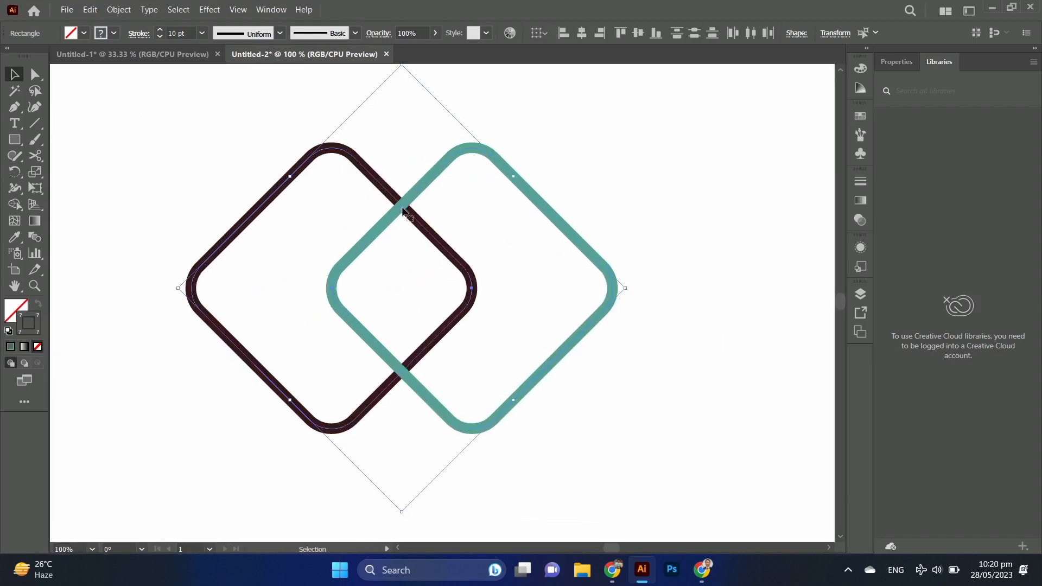
{"action": "scroll", "coordinate": [289, 141], "scroll_direction": "down", "scroll_amount": 1}
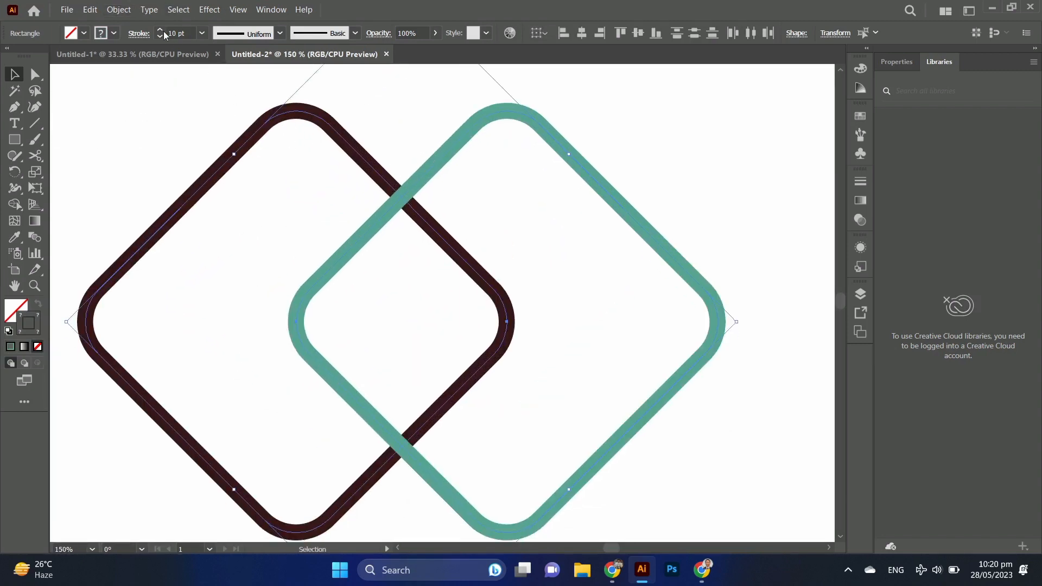
{"action": "left_click", "coordinate": [117, 10]}
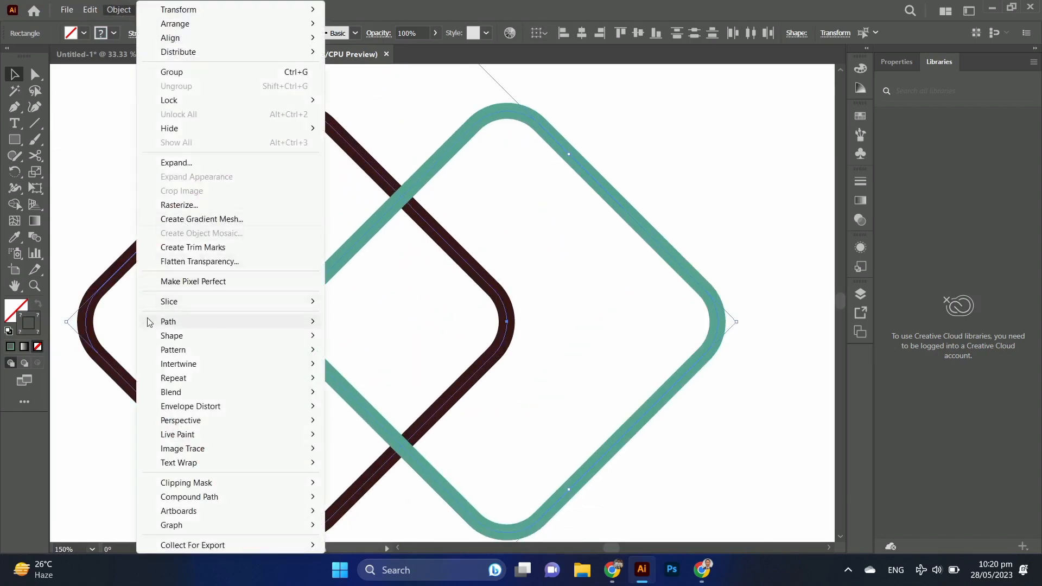
{"action": "mouse_move", "coordinate": [195, 367]}
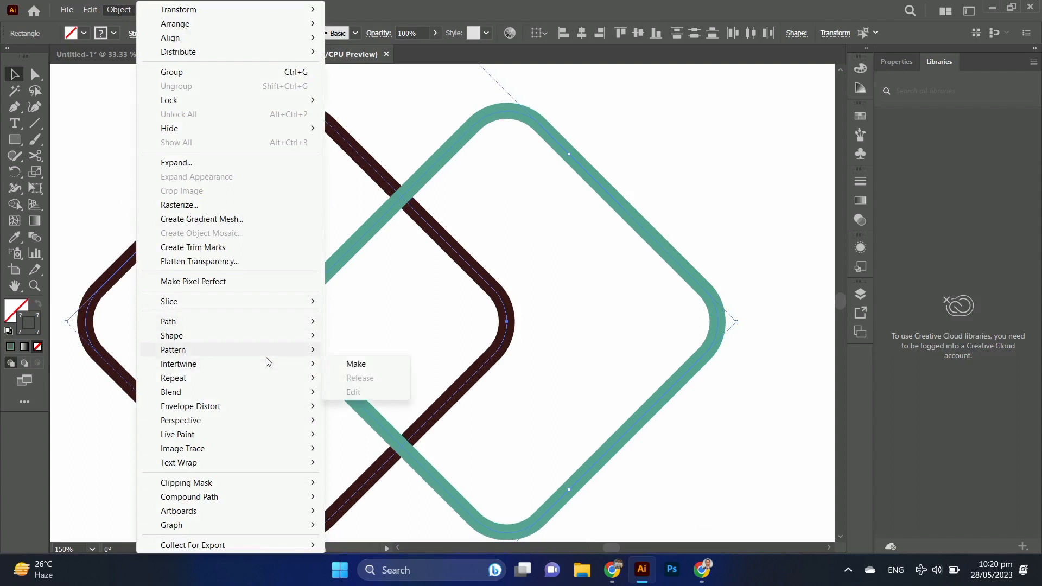
{"action": "mouse_move", "coordinate": [297, 353]}
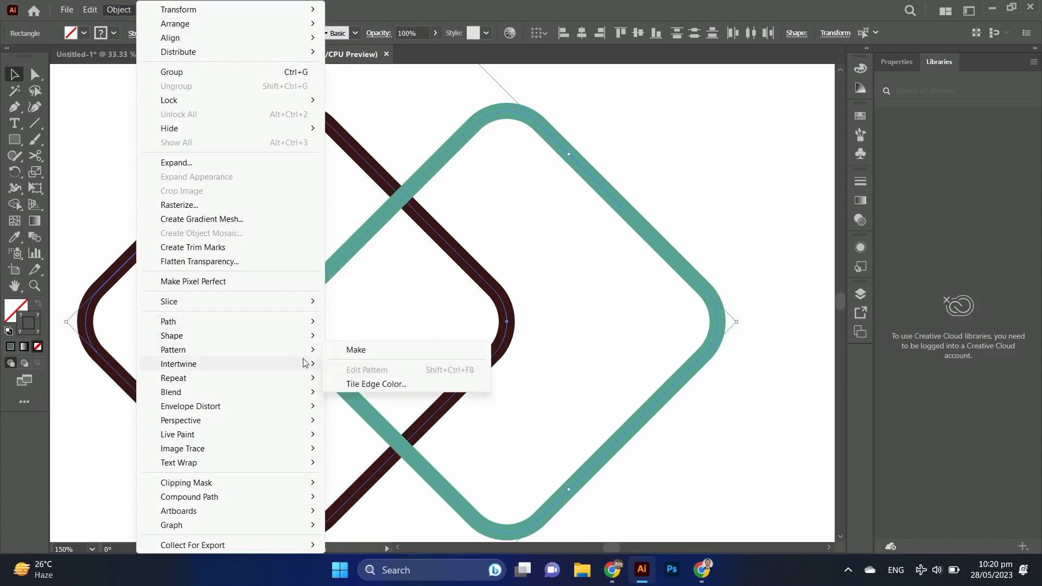
{"action": "left_click", "coordinate": [354, 362]}
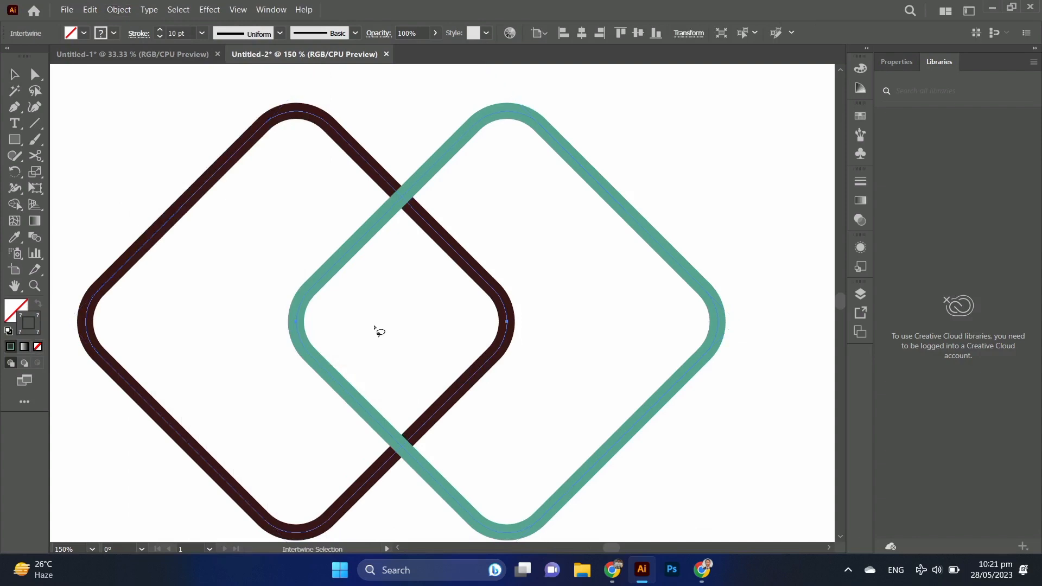
Encircle the upper crossing of the two diamonds to swap which outline passes in front, so the diamonds interlock
{"action": "scroll", "coordinate": [440, 266], "scroll_direction": "up", "scroll_amount": 2}
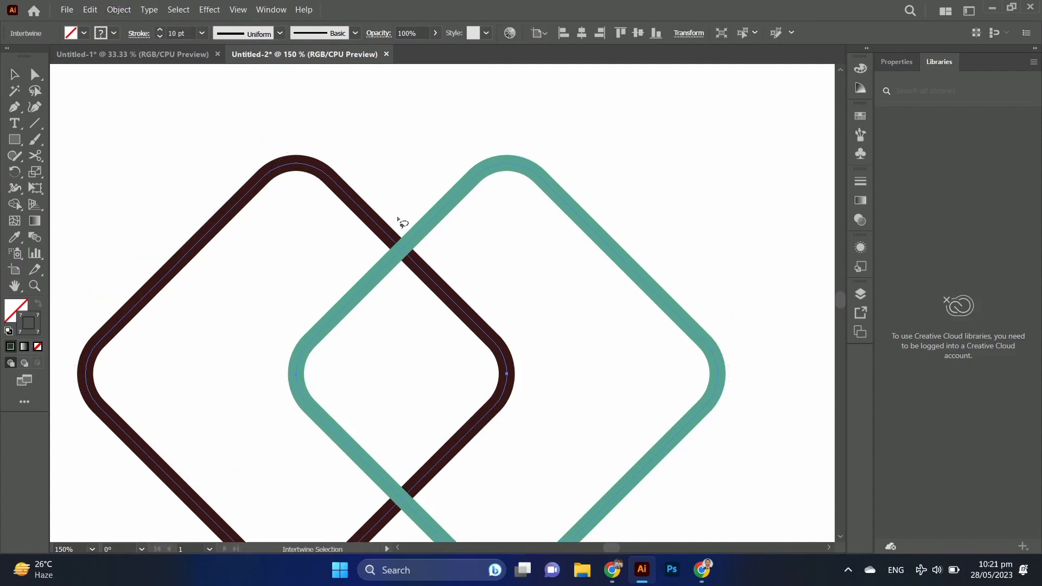
{"action": "mouse_move", "coordinate": [398, 217]}
{"action": "left_mouse_down"}
{"action": "mouse_move", "coordinate": [437, 242]}
{"action": "mouse_move", "coordinate": [430, 267]}
{"action": "mouse_move", "coordinate": [410, 275]}
{"action": "mouse_move", "coordinate": [387, 265]}
{"action": "mouse_move", "coordinate": [375, 256]}
{"action": "mouse_move", "coordinate": [379, 235]}
{"action": "mouse_move", "coordinate": [400, 218]}
{"action": "mouse_move", "coordinate": [422, 222]}
{"action": "mouse_move", "coordinate": [437, 244]}
{"action": "mouse_move", "coordinate": [428, 268]}
{"action": "mouse_move", "coordinate": [386, 275]}
{"action": "left_mouse_up"}
{"action": "key", "text": "ctrl+z"}
{"action": "left_click_drag", "start_coordinate": [369, 235], "coordinate": [437, 213]}
{"action": "mouse_move", "coordinate": [399, 216]}
{"action": "left_mouse_down"}
{"action": "mouse_move", "coordinate": [430, 233]}
{"action": "mouse_move", "coordinate": [439, 263]}
{"action": "mouse_move", "coordinate": [381, 256]}
{"action": "mouse_move", "coordinate": [388, 229]}
{"action": "mouse_move", "coordinate": [411, 219]}
{"action": "left_mouse_up"}
{"action": "mouse_move", "coordinate": [377, 253]}
{"action": "left_mouse_down"}
{"action": "mouse_move", "coordinate": [396, 227]}
{"action": "mouse_move", "coordinate": [418, 235]}
{"action": "mouse_move", "coordinate": [423, 257]}
{"action": "mouse_move", "coordinate": [408, 275]}
{"action": "mouse_move", "coordinate": [372, 232]}
{"action": "left_mouse_up"}
{"action": "scroll", "coordinate": [376, 234], "scroll_direction": "down", "scroll_amount": 4}
{"action": "key", "text": "v"}
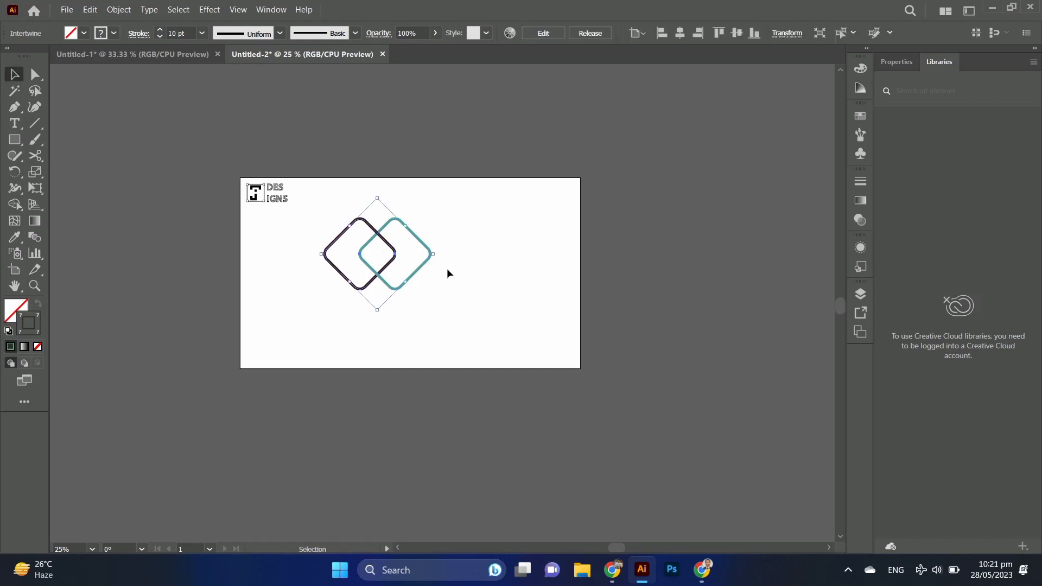
Move the intertwined diamonds to the left side of the artboard
{"action": "left_click", "coordinate": [447, 267]}
{"action": "scroll", "coordinate": [445, 239], "scroll_direction": "up", "scroll_amount": 1}
{"action": "left_click_drag", "start_coordinate": [368, 249], "coordinate": [283, 265]}
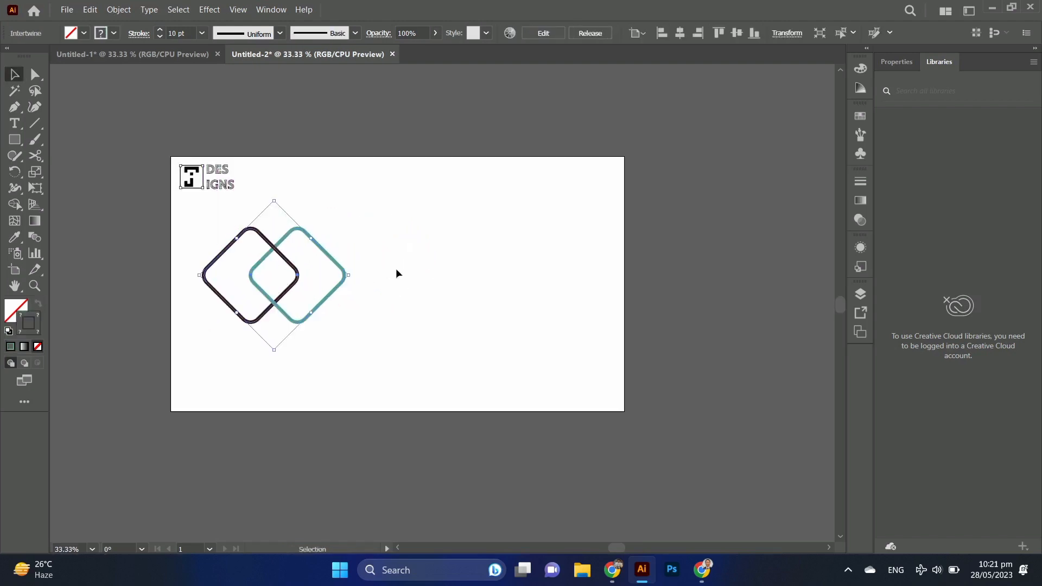
Add a text object with the letter T in the empty area to the right of the diamonds
{"action": "scroll", "coordinate": [415, 266], "scroll_direction": "up", "scroll_amount": 1}
{"action": "key", "text": "t"}
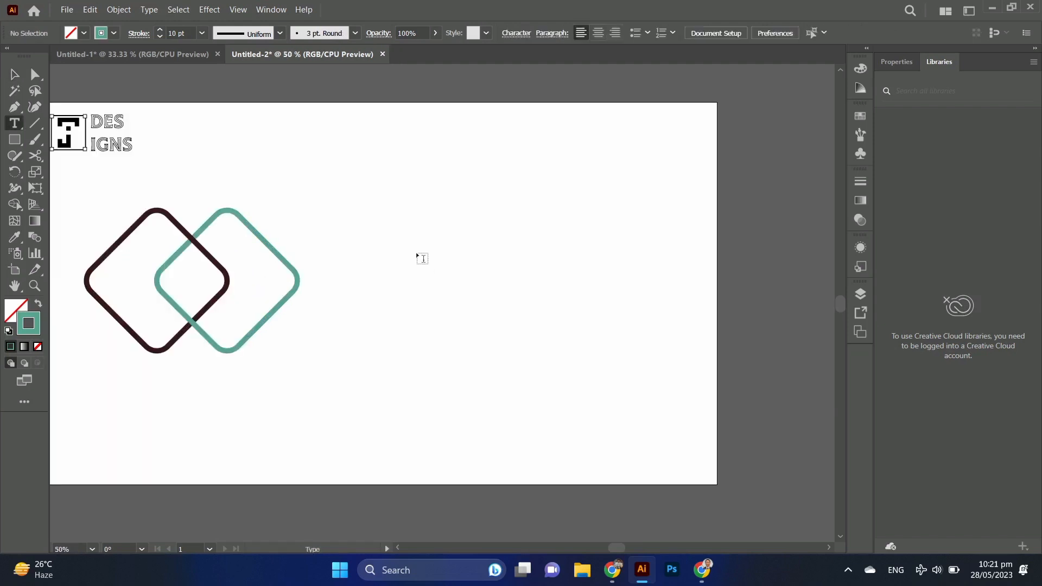
{"action": "left_click", "coordinate": [416, 251]}
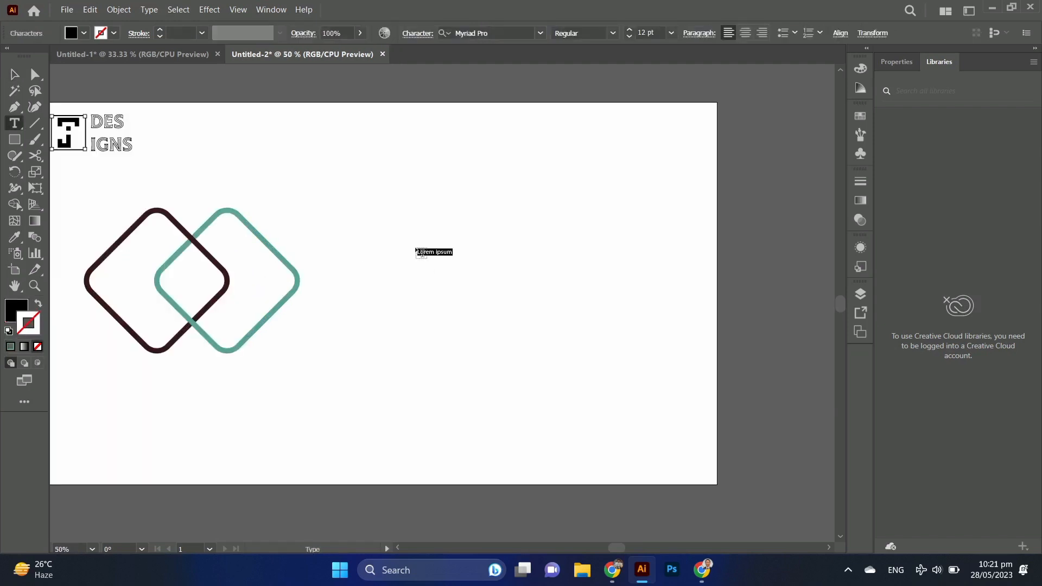
{"action": "key", "text": "BackSpace"}
{"action": "key", "text": "Escape"}
Search for the Bodoni fonts and set the letter T to Bodoni Bold BT
{"action": "left_click", "coordinate": [522, 33]}
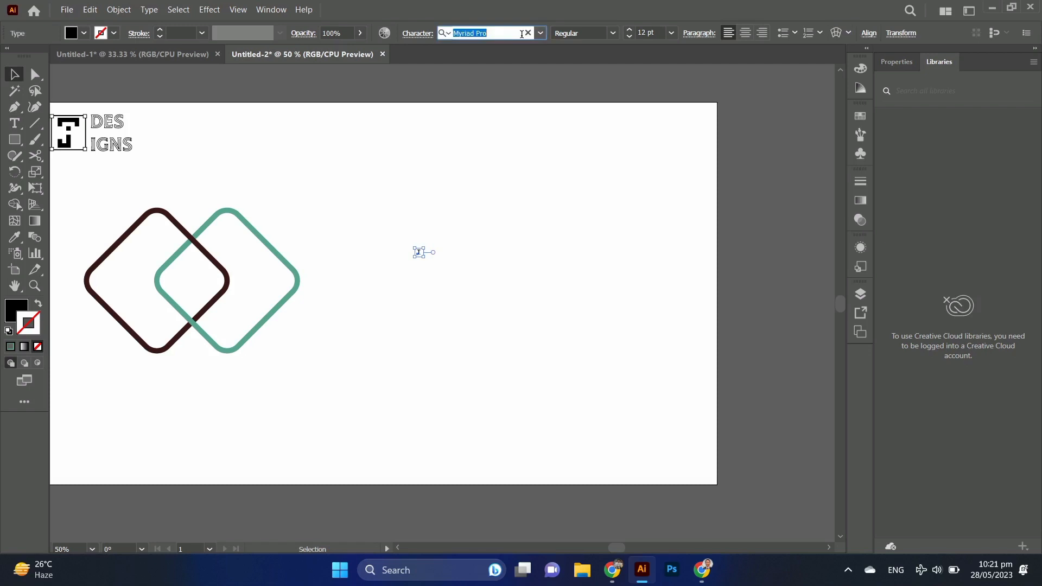
{"action": "type", "text": "BADO"}
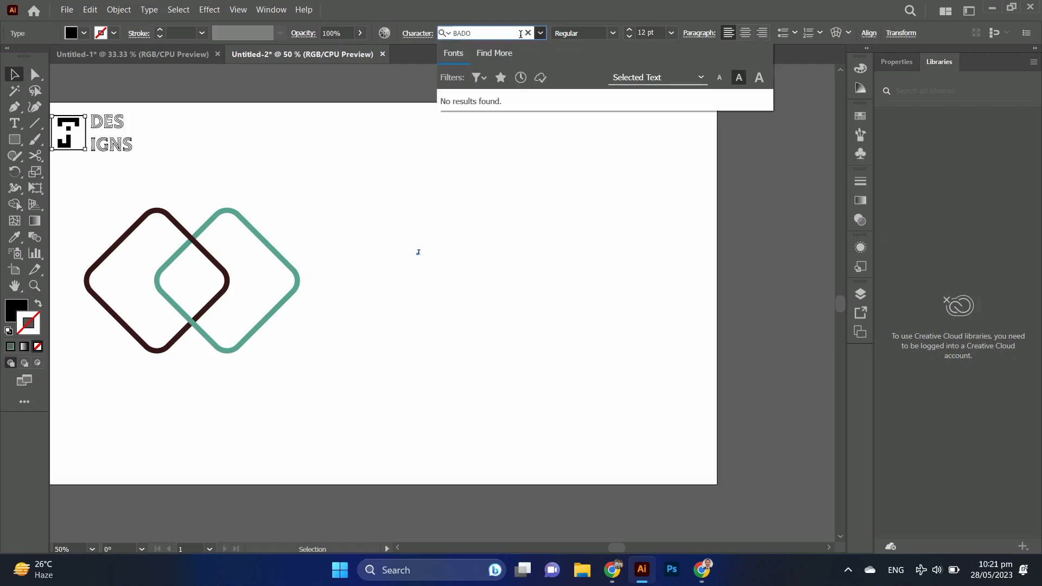
{"action": "key", "text": "BackSpace"}
{"action": "key", "text": "BackSpace"}
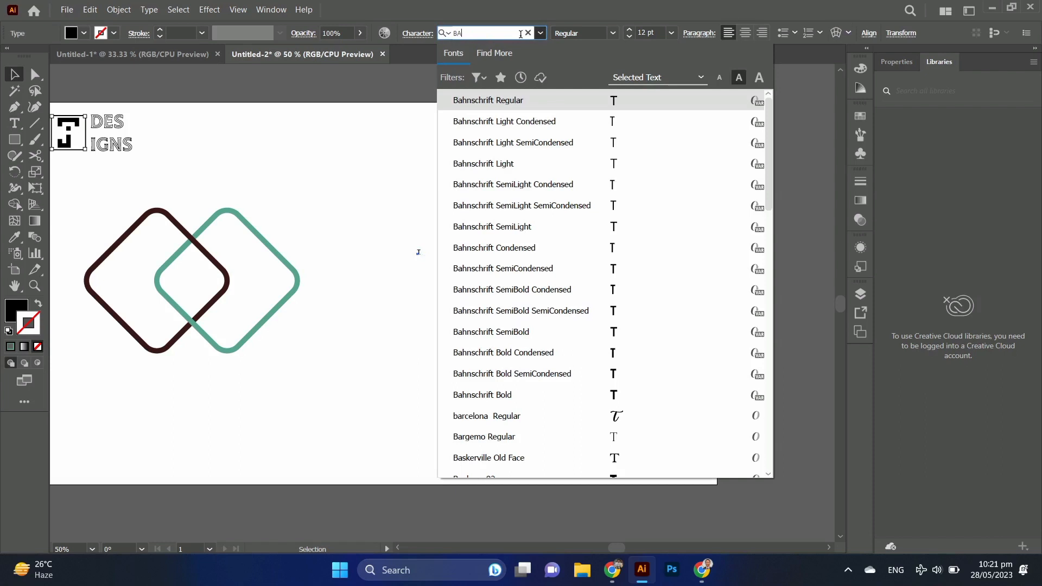
{"action": "type", "text": "P"}
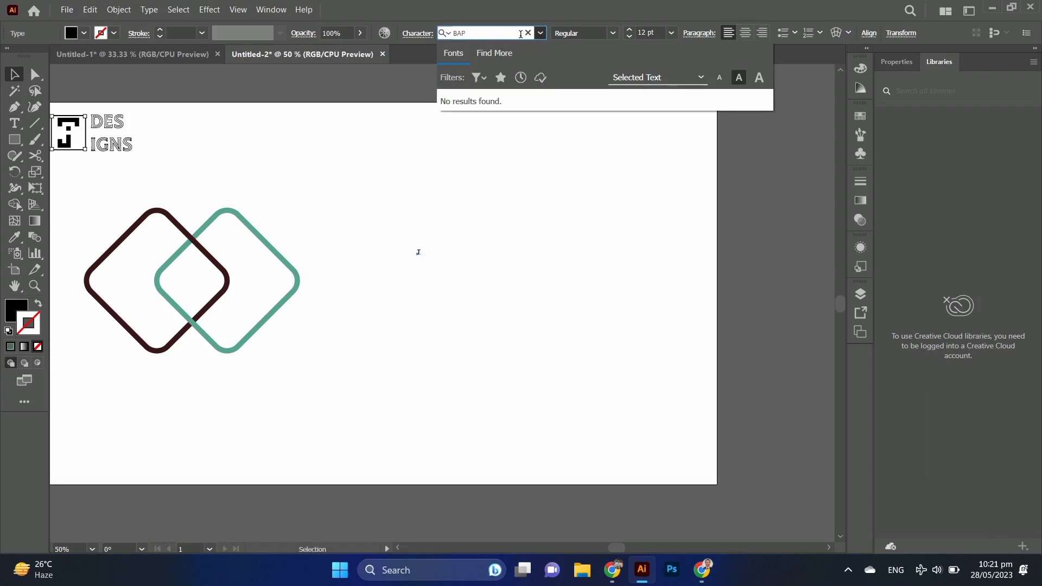
{"action": "key", "text": "BackSpace"}
{"action": "type", "text": "OD"}
{"action": "key", "text": "BackSpace"}
{"action": "key", "text": "BackSpace"}
{"action": "key", "text": "BackSpace"}
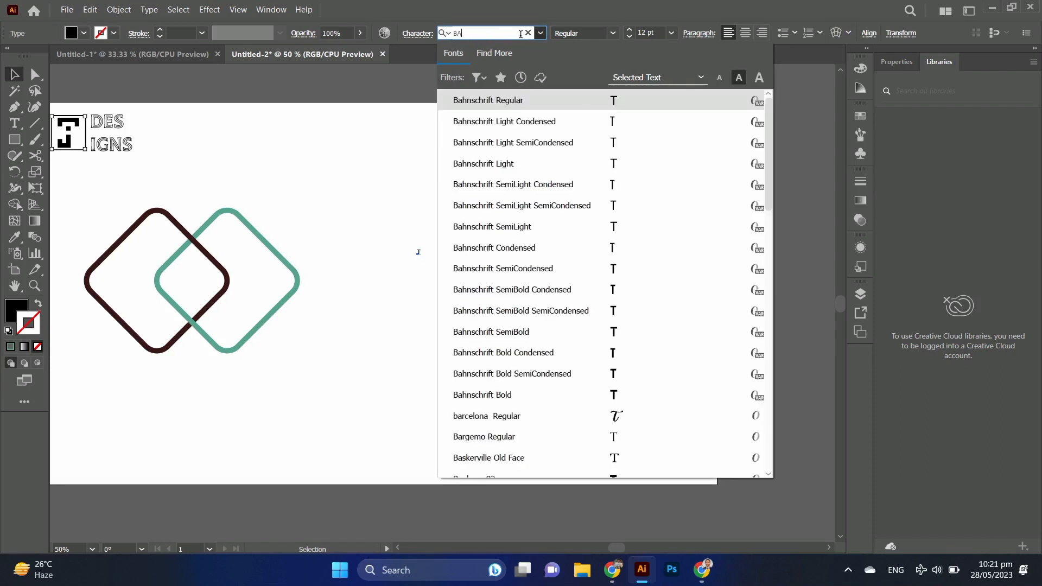
{"action": "type", "text": "OD"}
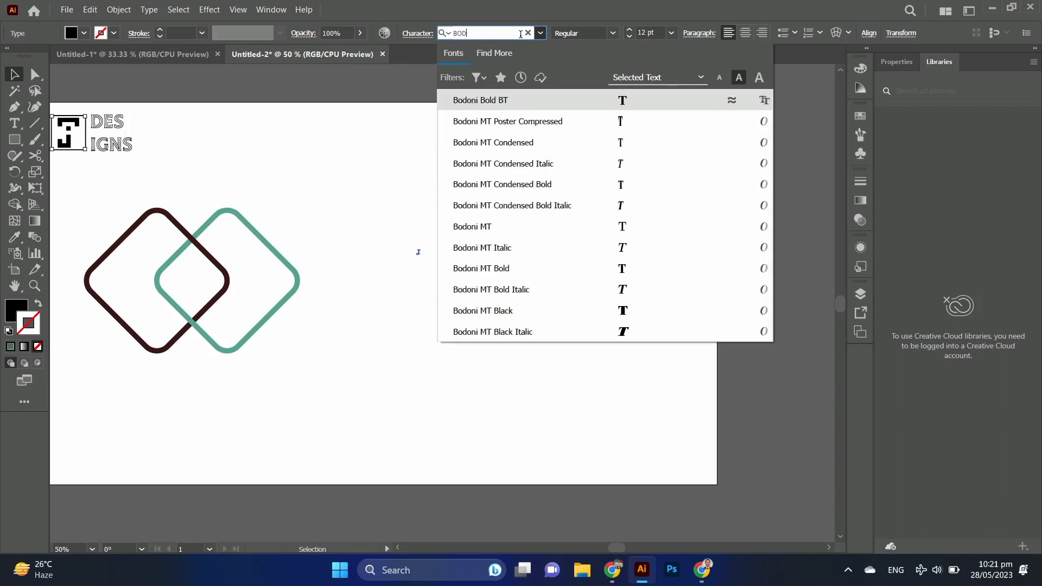
{"action": "left_click", "coordinate": [554, 103]}
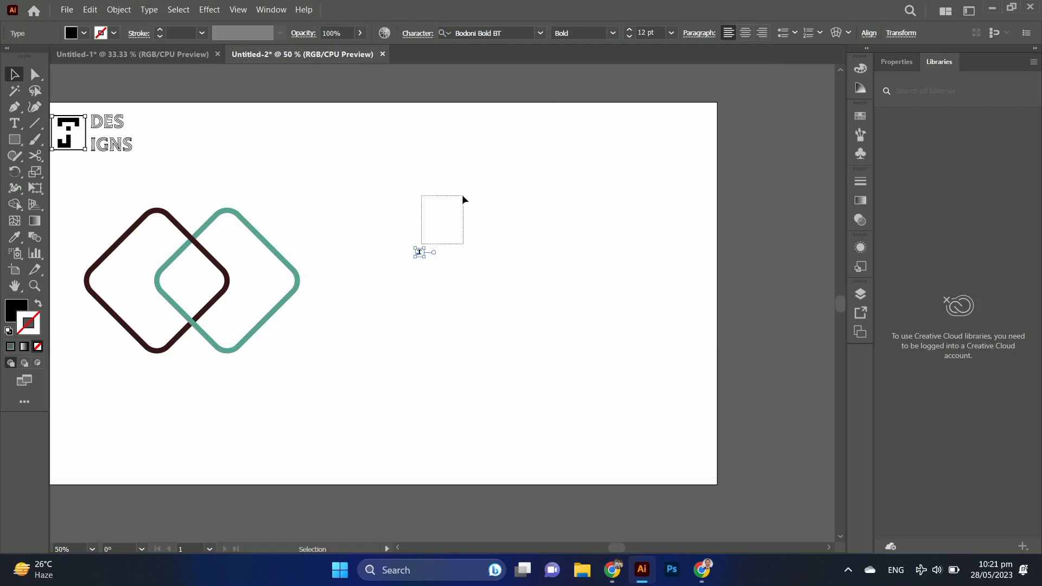
Enlarge the letter T to a font size of about 304 pt
{"action": "left_click_drag", "start_coordinate": [463, 196], "coordinate": [561, 360]}
{"action": "left_click_drag", "start_coordinate": [416, 261], "coordinate": [470, 283]}
Place a duplicate of the T below and to its right, and change the copy's text to S
{"action": "left_click_drag", "start_coordinate": [472, 275], "coordinate": [664, 363]}
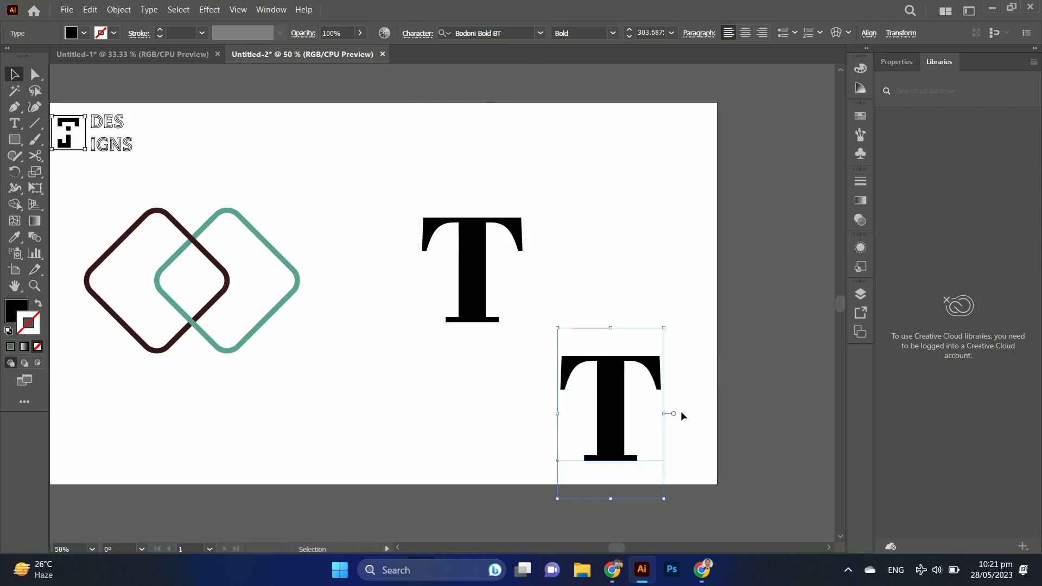
{"action": "triple_click", "coordinate": [629, 410]}
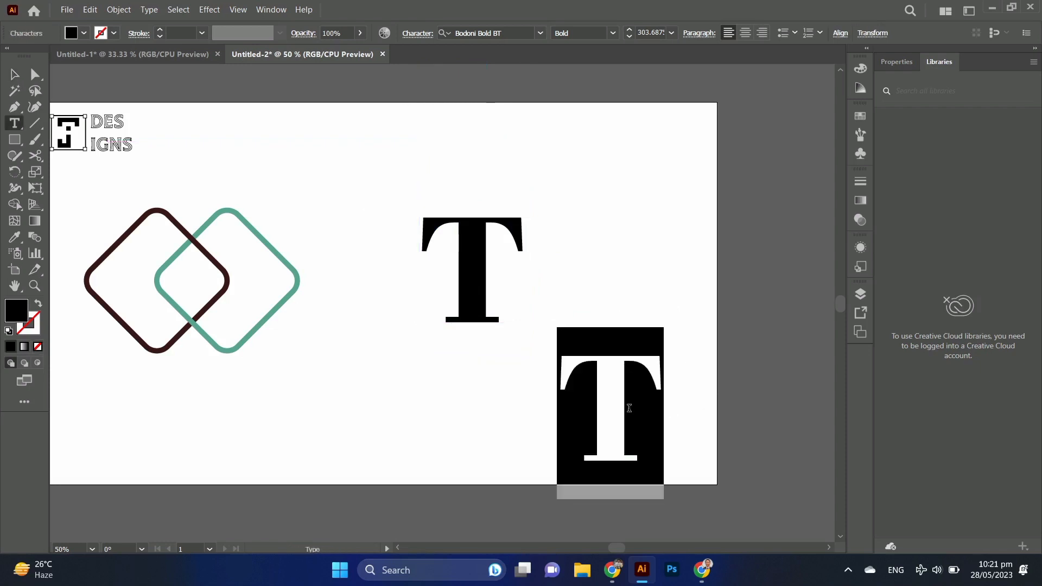
{"action": "type", "text": "S"}
{"action": "key", "text": "Escape"}
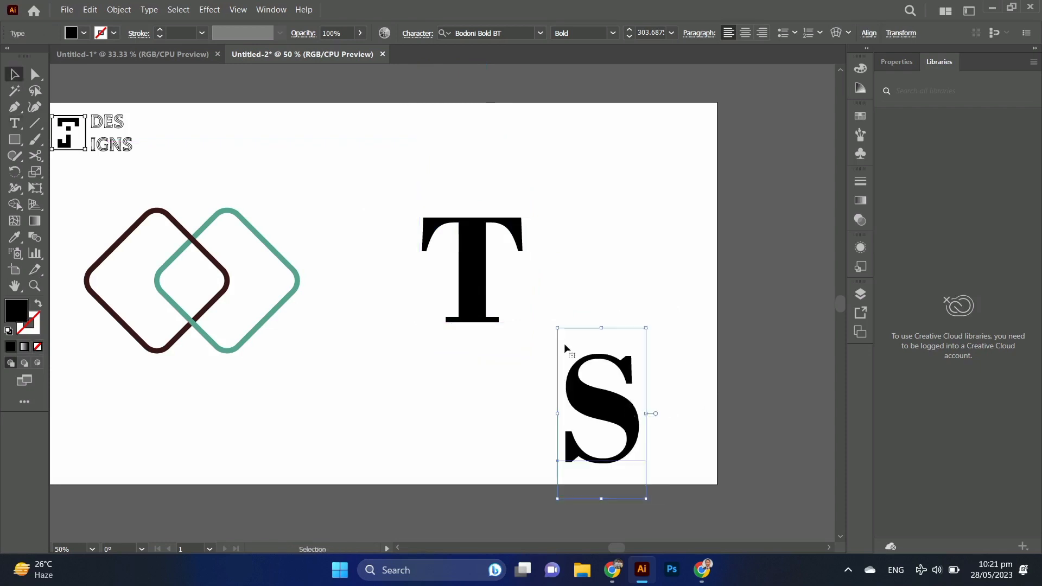
Fill the letter T with the dark maroon sampled from the left diamond's outline
{"action": "left_click", "coordinate": [457, 268]}
{"action": "key", "text": "i"}
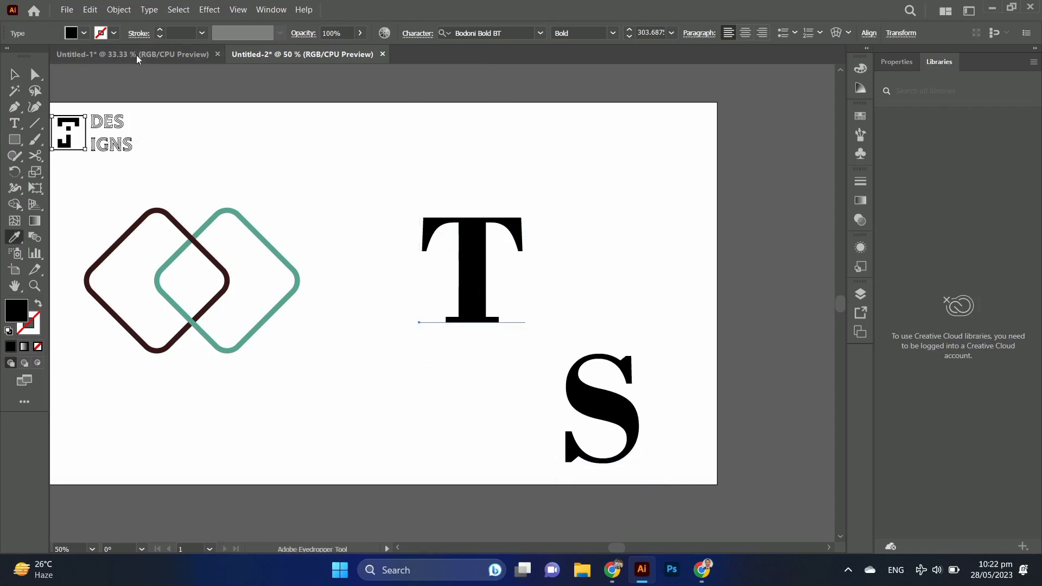
{"action": "left_click", "coordinate": [173, 221]}
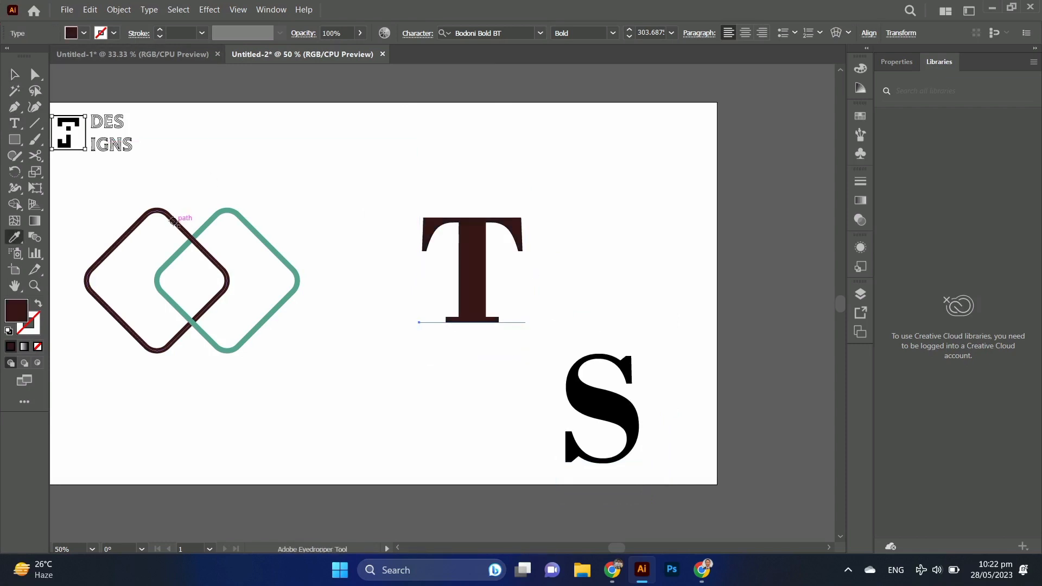
Fill the letter S with the teal sampled from the right diamond's outline
{"action": "key", "text": "v"}
{"action": "left_click", "coordinate": [574, 401]}
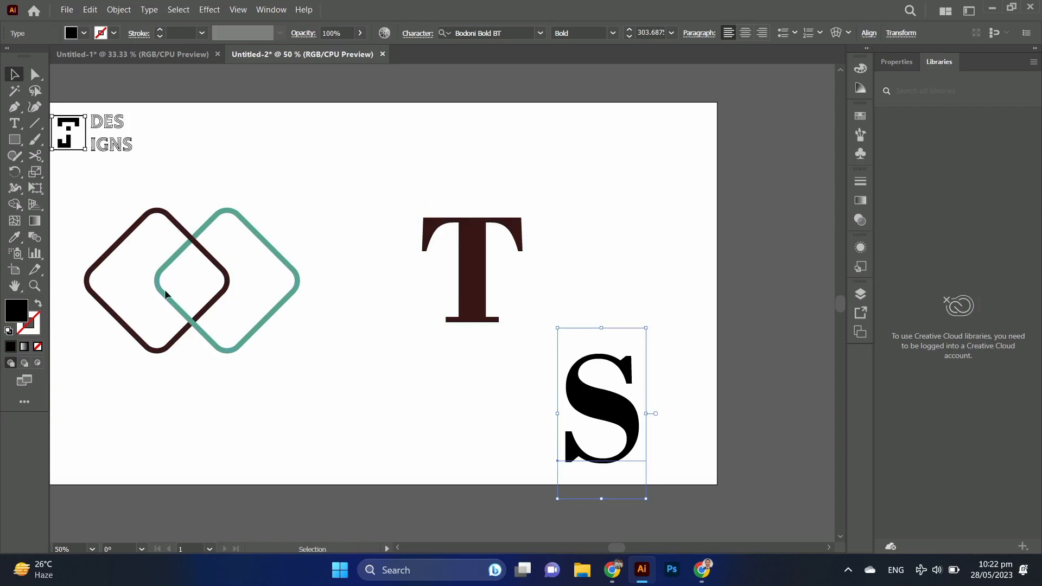
{"action": "key", "text": "i"}
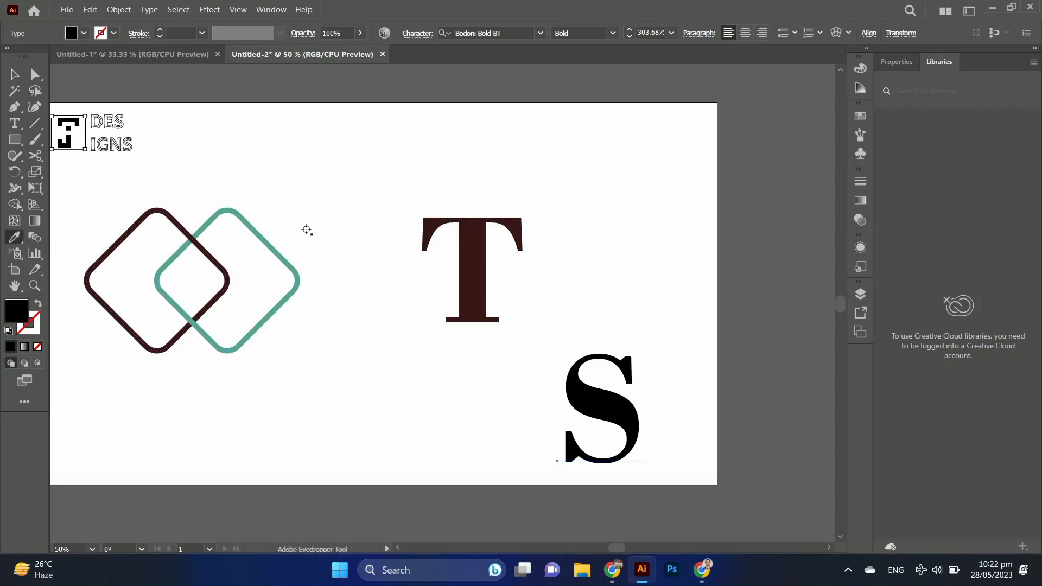
{"action": "left_click", "coordinate": [271, 242]}
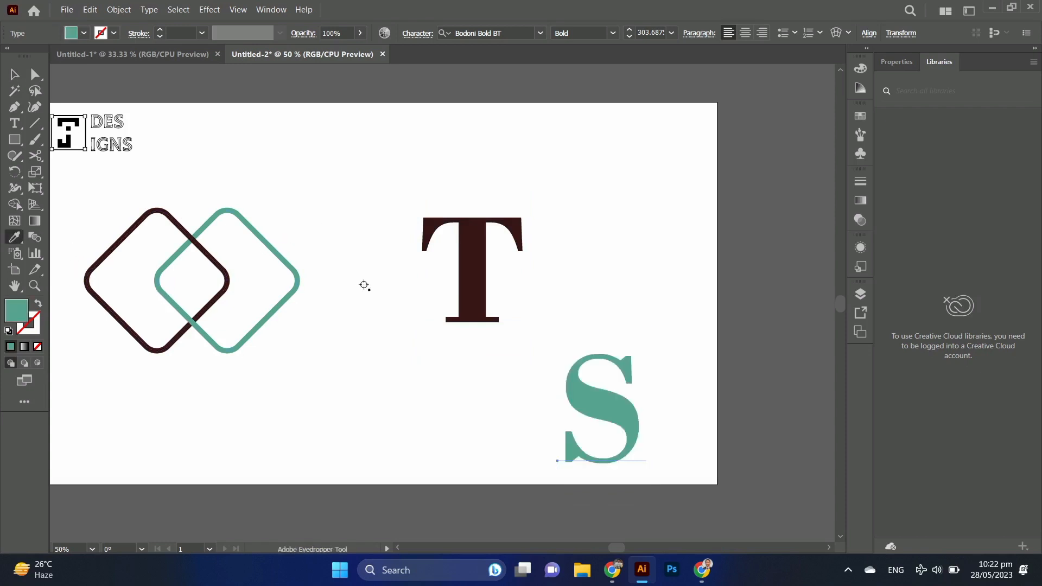
Reduce the letter S to about 230 pt and place it centred over the stem of the T
{"action": "key", "text": "v"}
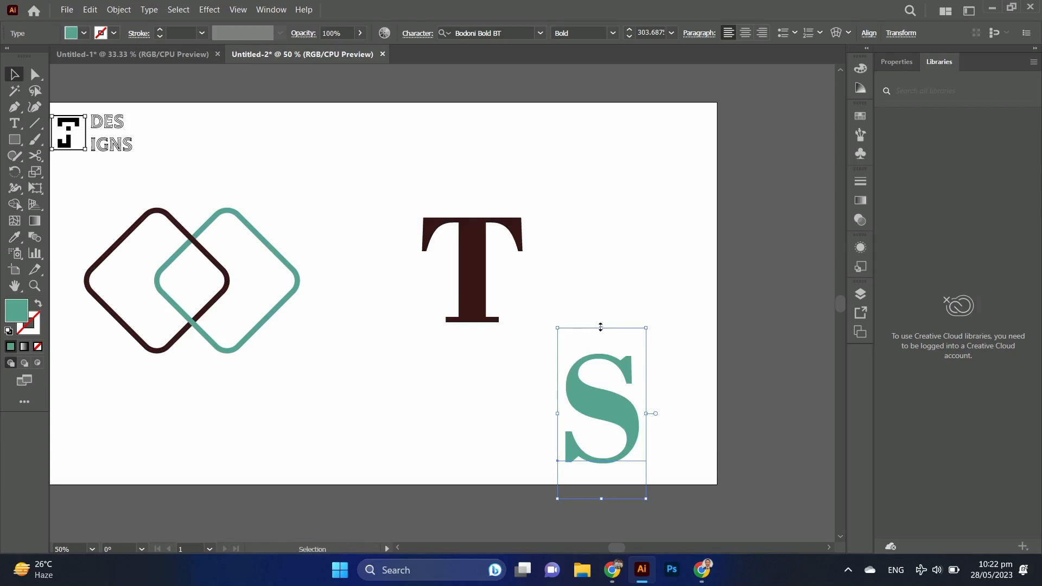
{"action": "left_click_drag", "start_coordinate": [600, 327], "coordinate": [601, 348]}
{"action": "left_click_drag", "start_coordinate": [604, 408], "coordinate": [474, 265]}
{"action": "scroll", "coordinate": [482, 239], "scroll_direction": "up", "scroll_amount": 3}
{"action": "scroll", "coordinate": [488, 230], "scroll_direction": "down", "scroll_amount": 1}
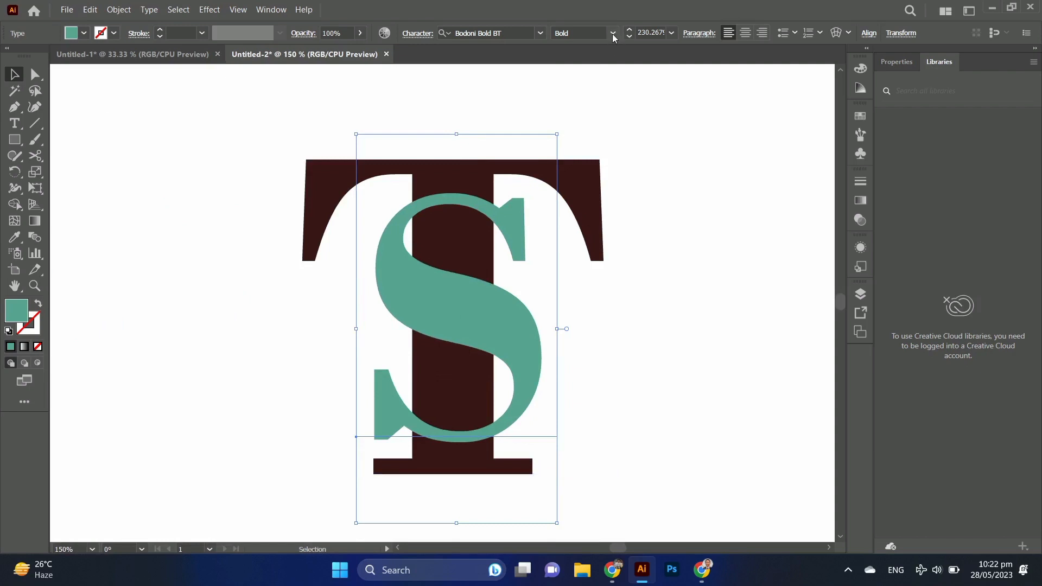
Set the font of the letter S to Bodoni Bold BT
{"action": "left_click", "coordinate": [524, 31]}
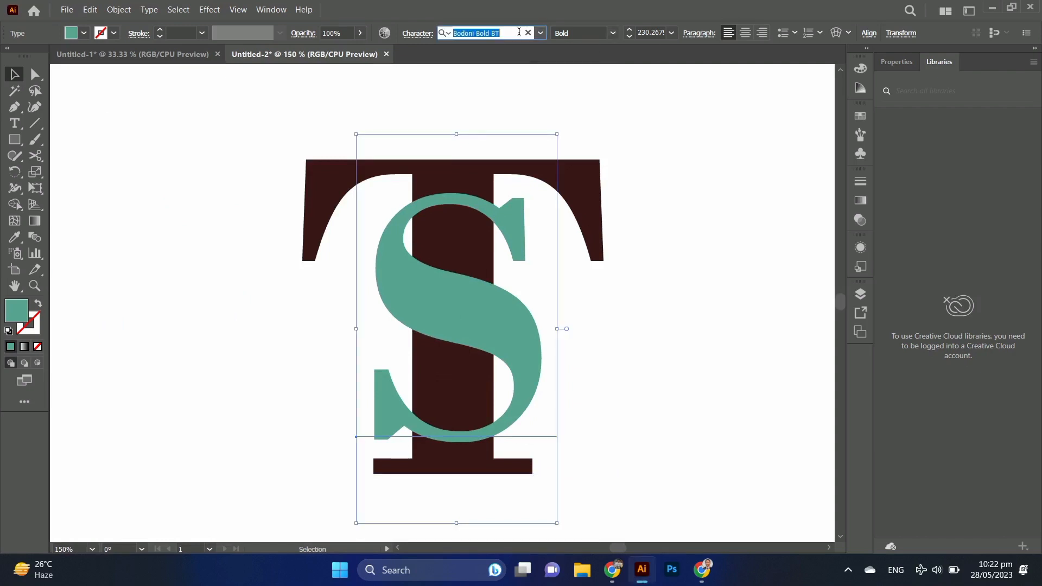
{"action": "type", "text": "BOD"}
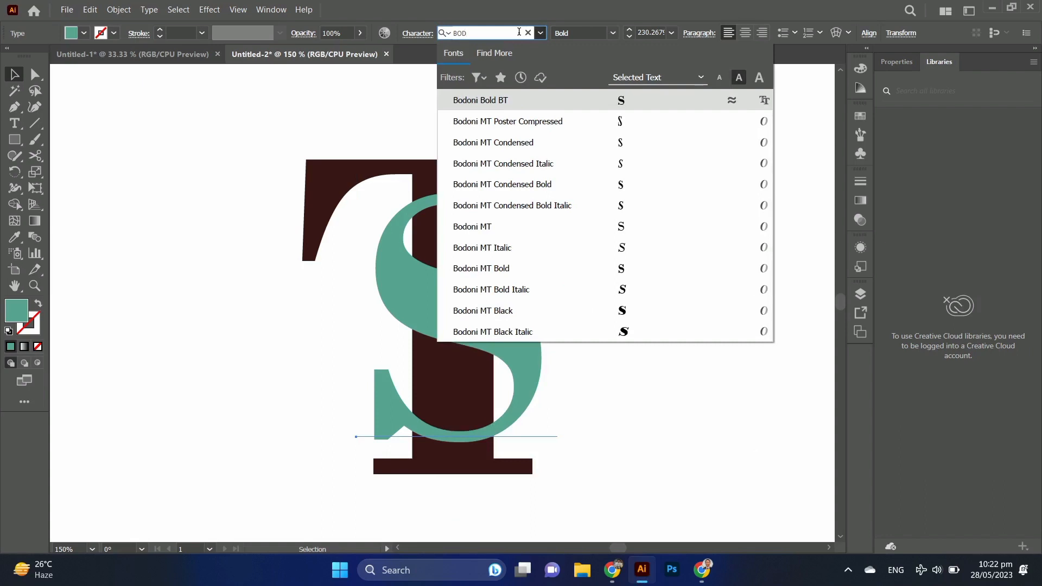
{"action": "key", "text": "Return"}
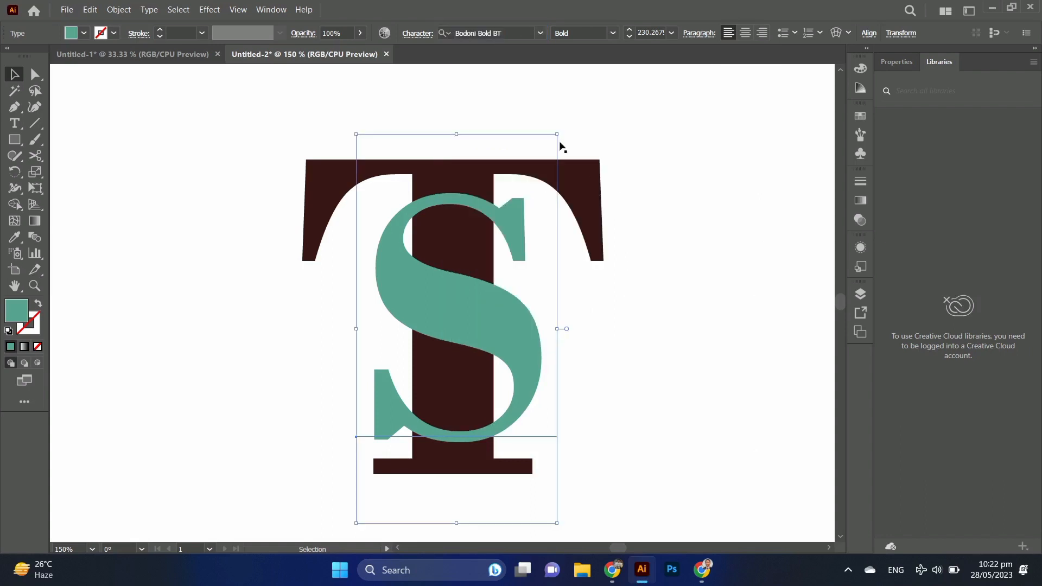
Apply Intertwine to the T and the S together
{"action": "left_click_drag", "start_coordinate": [383, 104], "coordinate": [490, 250]}
{"action": "key", "text": "ctrl+z"}
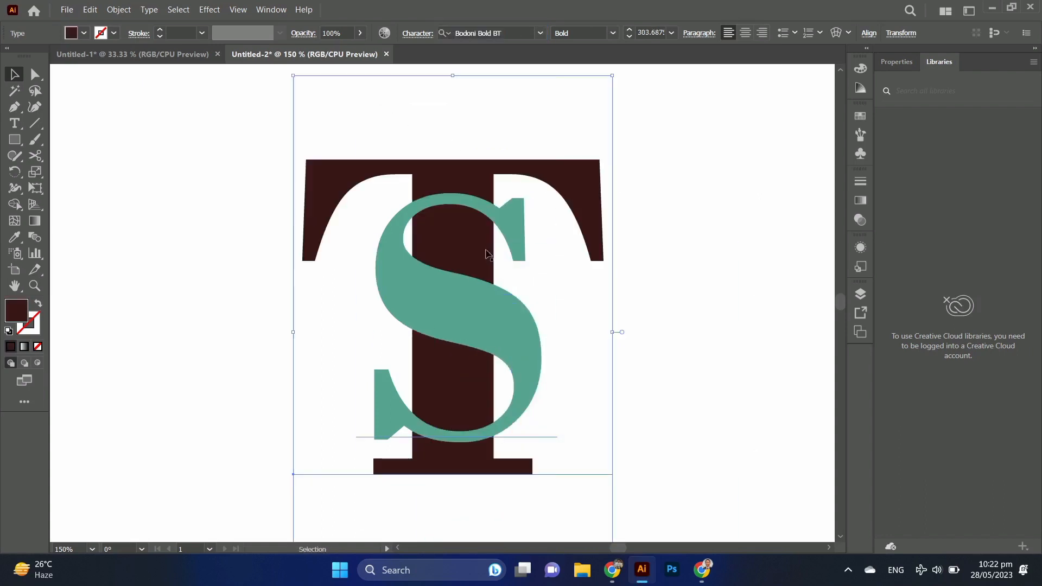
{"action": "left_click_drag", "start_coordinate": [196, 176], "coordinate": [488, 286]}
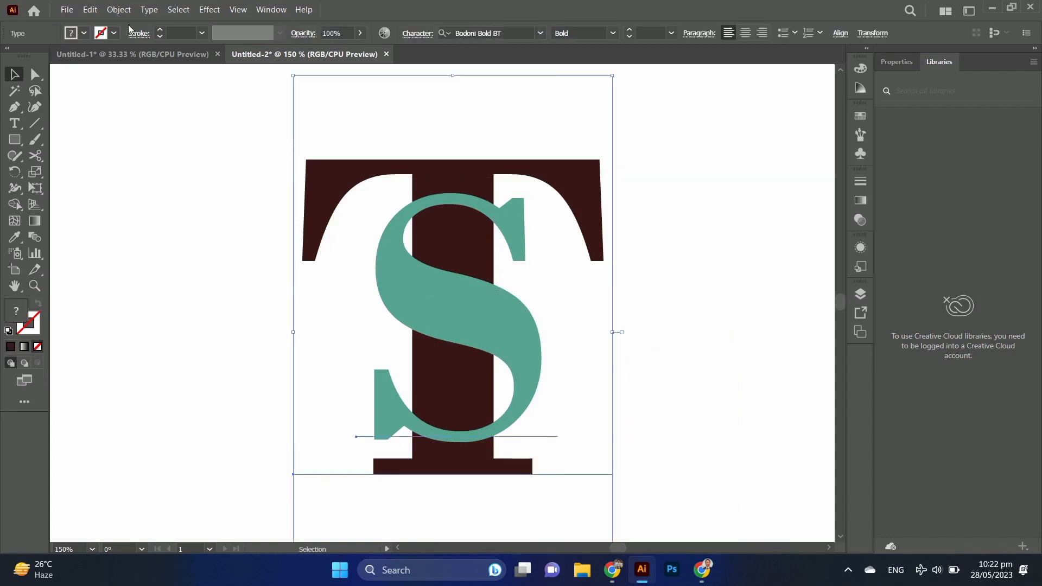
{"action": "left_click", "coordinate": [111, 9]}
{"action": "mouse_move", "coordinate": [212, 364]}
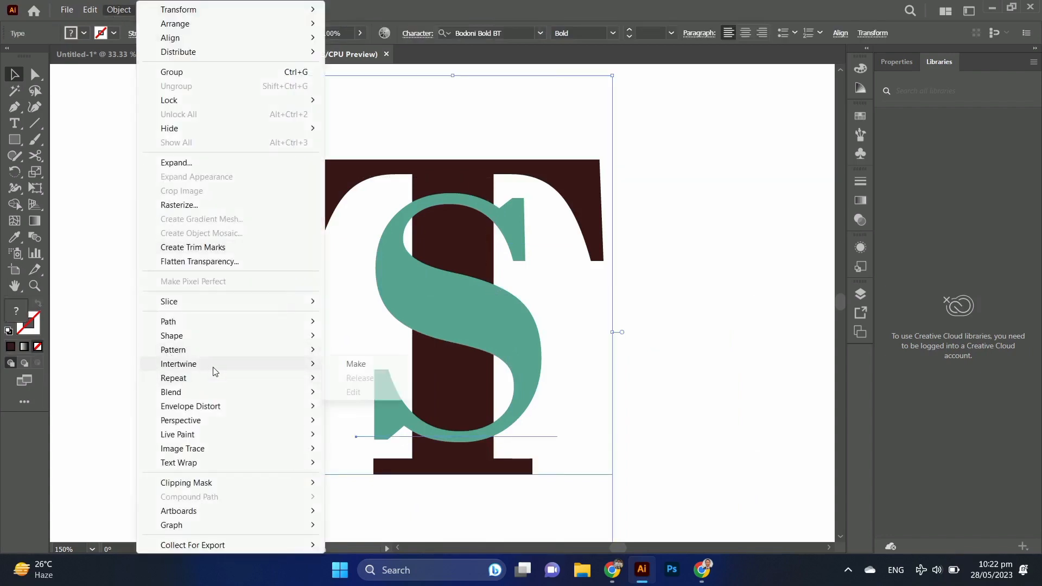
{"action": "left_click", "coordinate": [349, 365]}
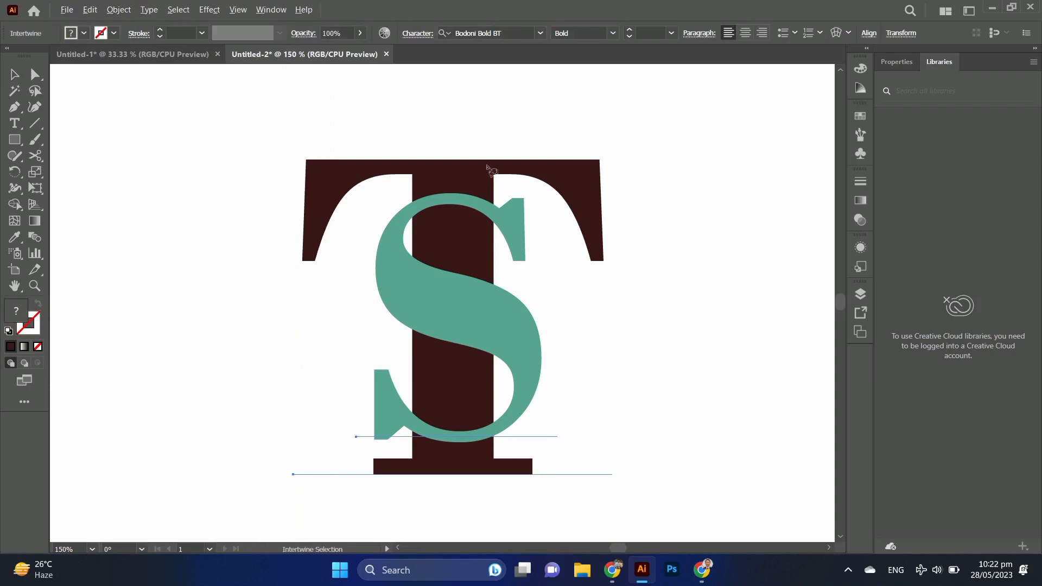
Bring the T's stem in front of the S at their upper crossing and finish editing the intertwine
{"action": "scroll", "coordinate": [477, 163], "scroll_direction": "up", "scroll_amount": 2}
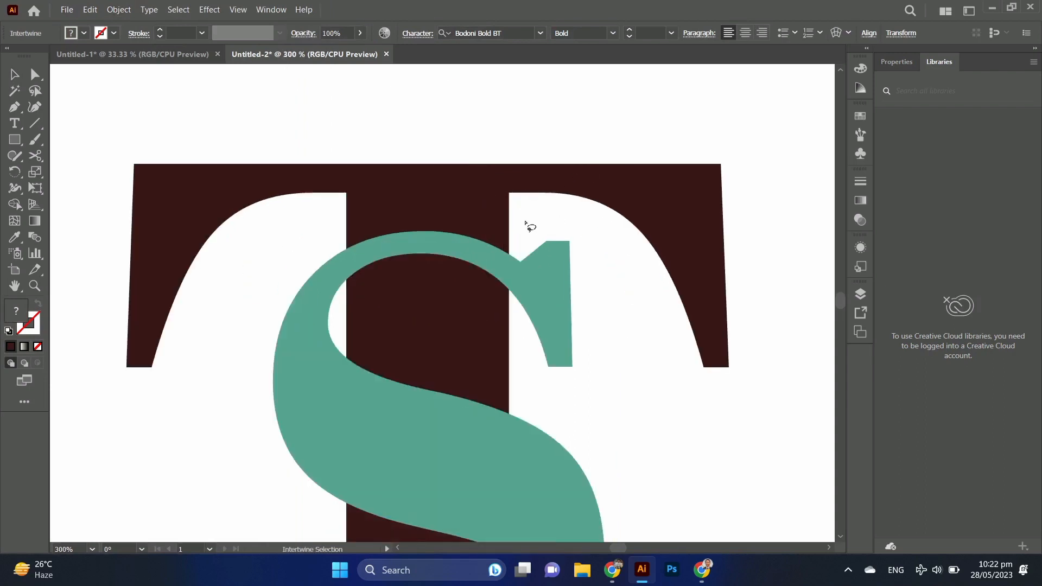
{"action": "mouse_move", "coordinate": [522, 223]}
{"action": "left_mouse_down"}
{"action": "mouse_move", "coordinate": [517, 289]}
{"action": "mouse_move", "coordinate": [501, 306]}
{"action": "mouse_move", "coordinate": [408, 306]}
{"action": "mouse_move", "coordinate": [353, 292]}
{"action": "mouse_move", "coordinate": [327, 258]}
{"action": "mouse_move", "coordinate": [343, 230]}
{"action": "mouse_move", "coordinate": [524, 221]}
{"action": "left_mouse_up"}
{"action": "scroll", "coordinate": [595, 246], "scroll_direction": "down", "scroll_amount": 3}
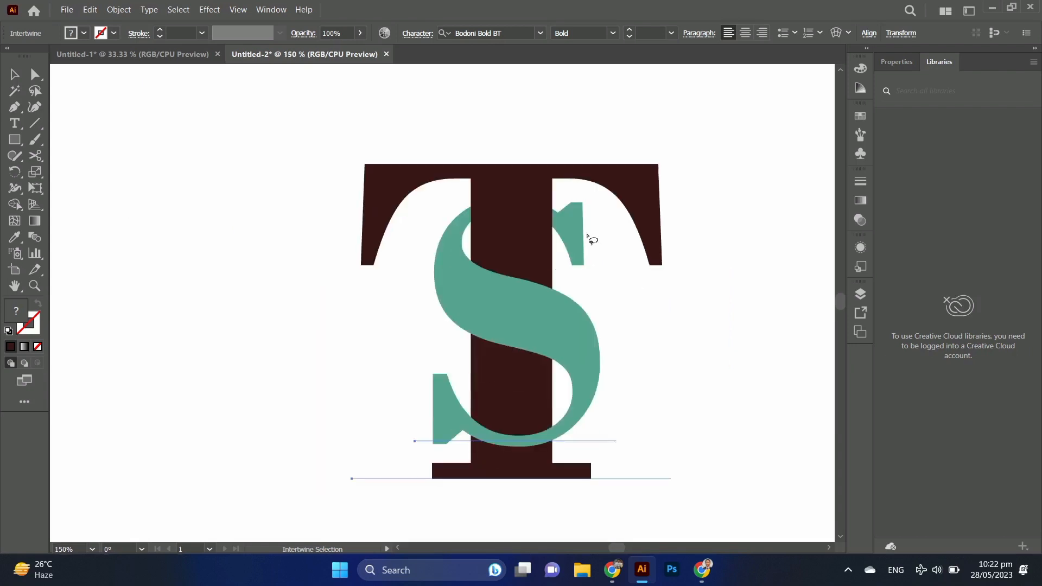
{"action": "key", "text": "v"}
{"action": "scroll", "coordinate": [622, 285], "scroll_direction": "down", "scroll_amount": 2}
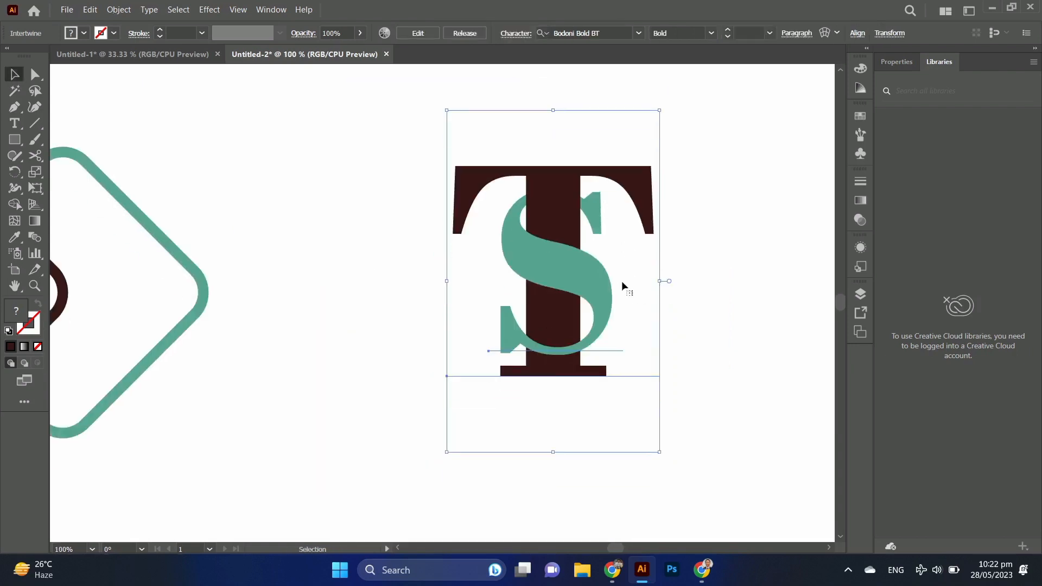
{"action": "left_click", "coordinate": [698, 269]}
Move the intertwined TS monogram closer to the diamonds and enlarge it slightly
{"action": "scroll", "coordinate": [696, 261], "scroll_direction": "right", "scroll_amount": 2}
{"action": "scroll", "coordinate": [602, 299], "scroll_direction": "down", "scroll_amount": 1}
{"action": "scroll", "coordinate": [621, 300], "scroll_direction": "right", "scroll_amount": 1}
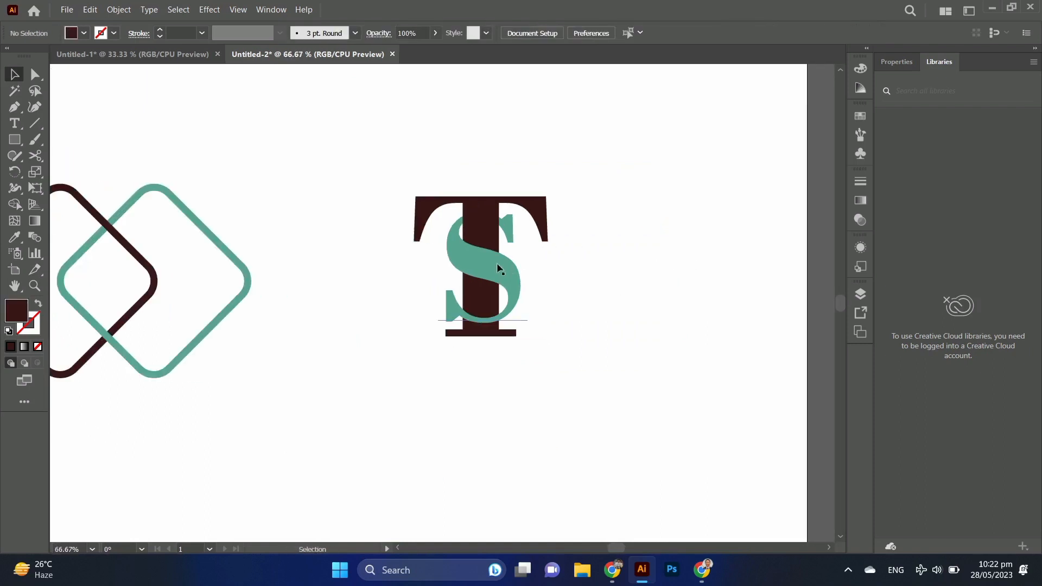
{"action": "left_click_drag", "start_coordinate": [498, 268], "coordinate": [453, 282]}
{"action": "left_click", "coordinate": [610, 243]}
{"action": "scroll", "coordinate": [667, 251], "scroll_direction": "down", "scroll_amount": 1}
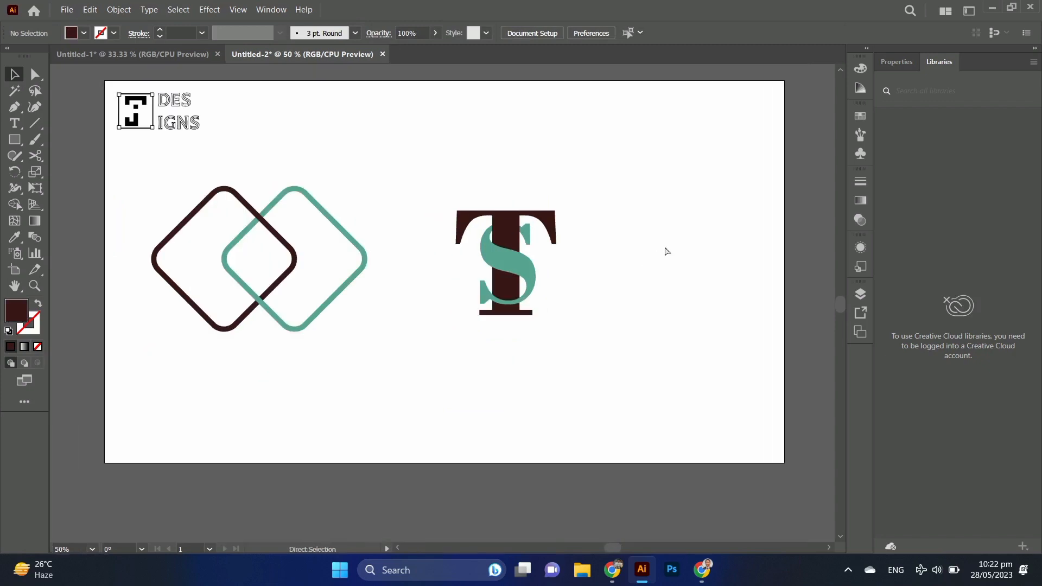
{"action": "scroll", "coordinate": [667, 251], "scroll_direction": "left", "scroll_amount": 1}
{"action": "scroll", "coordinate": [666, 252], "scroll_direction": "right", "scroll_amount": 2}
{"action": "left_click_drag", "start_coordinate": [478, 265], "coordinate": [472, 266]}
{"action": "left_click_drag", "start_coordinate": [535, 185], "coordinate": [559, 153]}
{"action": "left_click_drag", "start_coordinate": [472, 260], "coordinate": [458, 265]}
{"action": "left_click", "coordinate": [588, 265]}
Draw a circle beside the TS monogram on its right, with no fill and a dark maroon outline
{"action": "scroll", "coordinate": [588, 265], "scroll_direction": "right", "scroll_amount": 4}
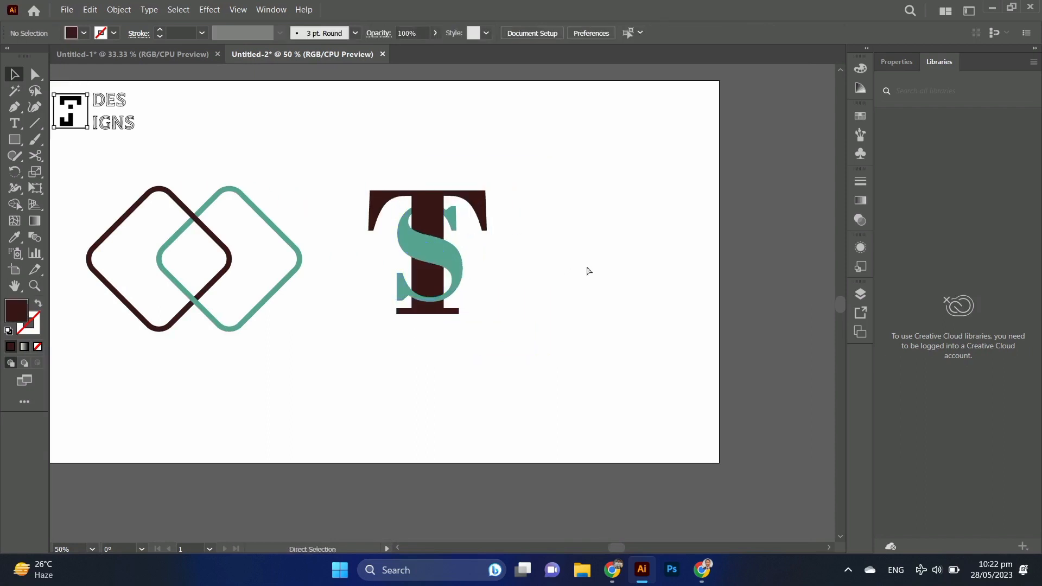
{"action": "key", "text": "l"}
{"action": "scroll", "coordinate": [483, 265], "scroll_direction": "right", "scroll_amount": 2}
{"action": "scroll", "coordinate": [483, 264], "scroll_direction": "right", "scroll_amount": 1}
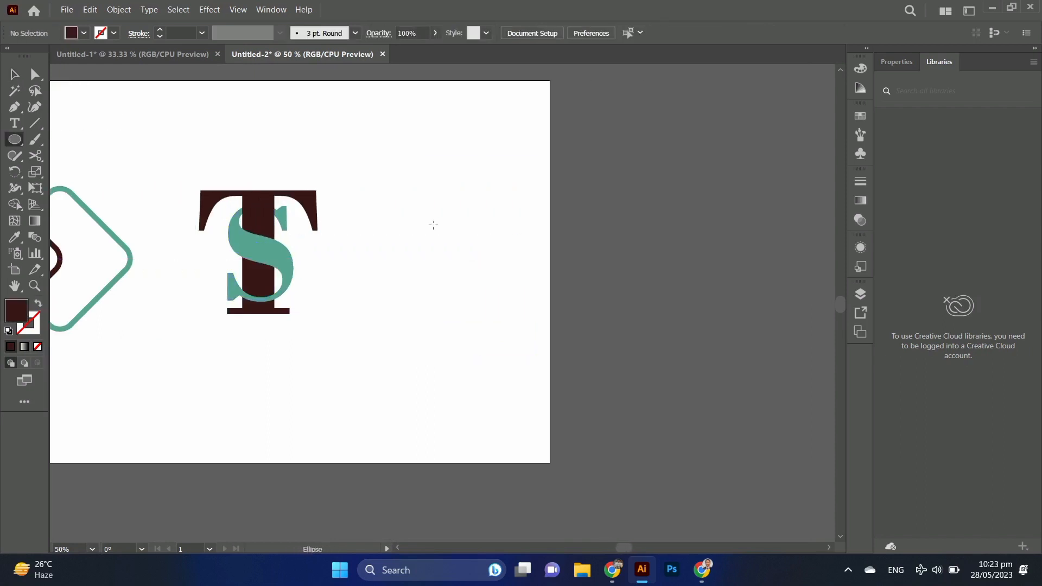
{"action": "mouse_move", "coordinate": [435, 226]}
{"action": "left_mouse_down"}
{"action": "mouse_move", "coordinate": [504, 176]}
{"action": "mouse_move", "coordinate": [511, 150]}
{"action": "left_mouse_up"}
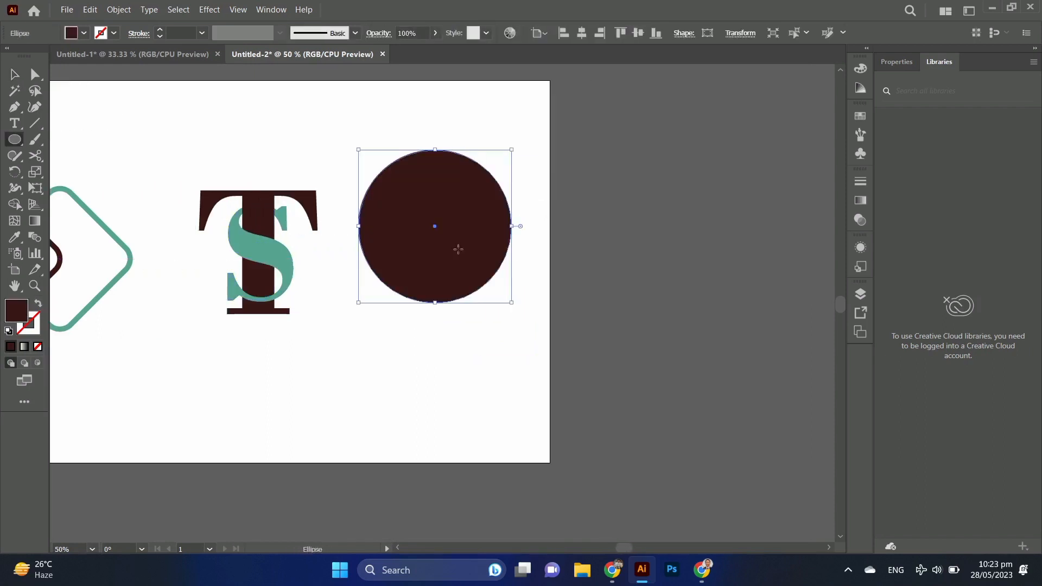
{"action": "left_click", "coordinate": [38, 304]}
Apply the right diamond's teal 10 pt outline to the circle, keeping it without fill
{"action": "left_click", "coordinate": [15, 238]}
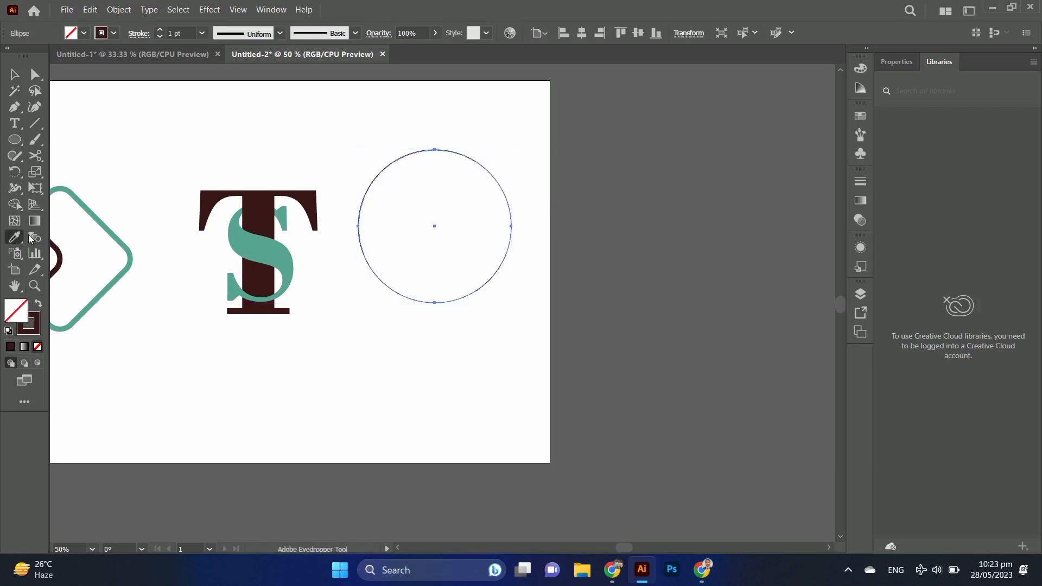
{"action": "left_click", "coordinate": [95, 217], "text": "shift"}
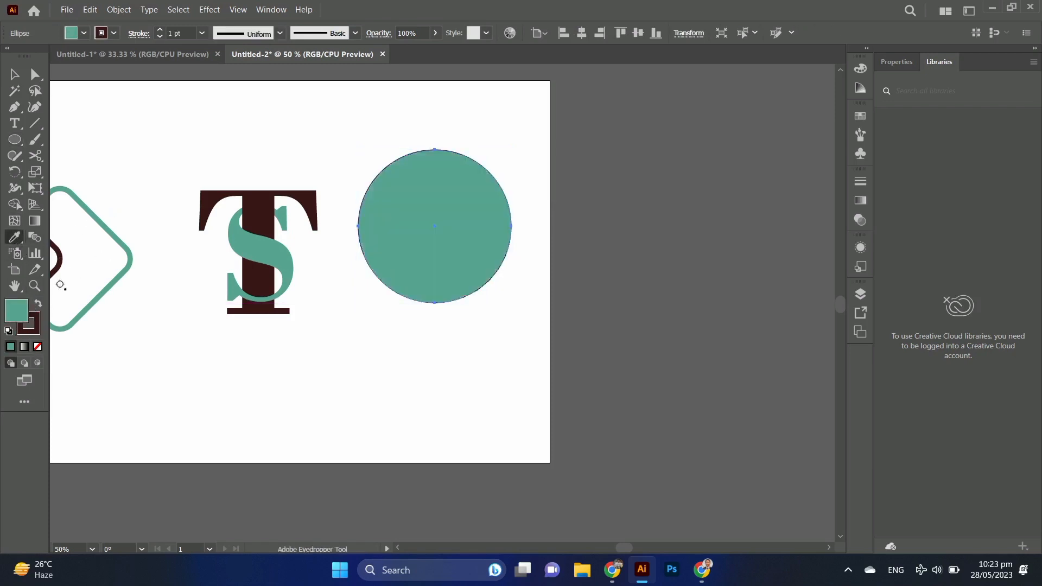
{"action": "key", "text": "ctrl+z"}
{"action": "left_click", "coordinate": [31, 323]}
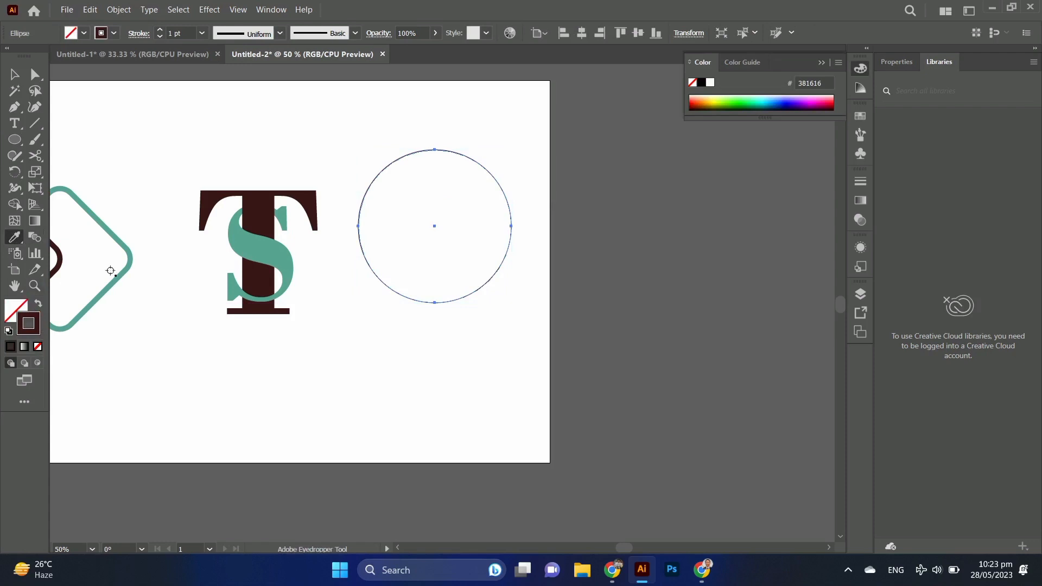
{"action": "left_click", "coordinate": [113, 242]}
{"action": "key", "text": "v"}
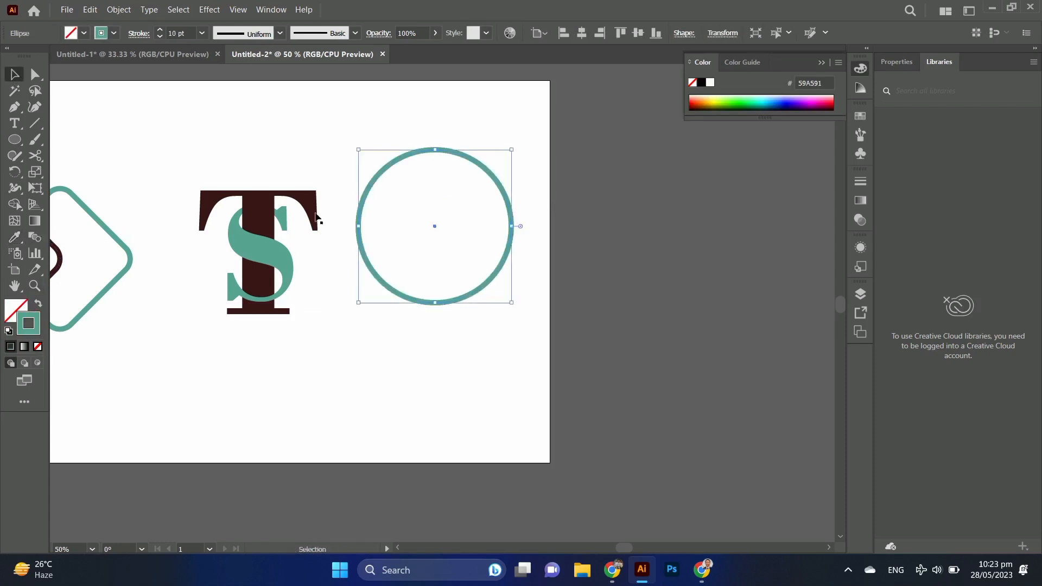
Duplicate the teal circle to its right with an overlap of about half, and apply the left diamond's maroon outline to the copy
{"action": "key", "text": "a"}
{"action": "key", "text": "v"}
{"action": "left_click_drag", "start_coordinate": [506, 204], "coordinate": [586, 212]}
{"action": "scroll", "coordinate": [198, 285], "scroll_direction": "left", "scroll_amount": 2}
{"action": "key", "text": "i"}
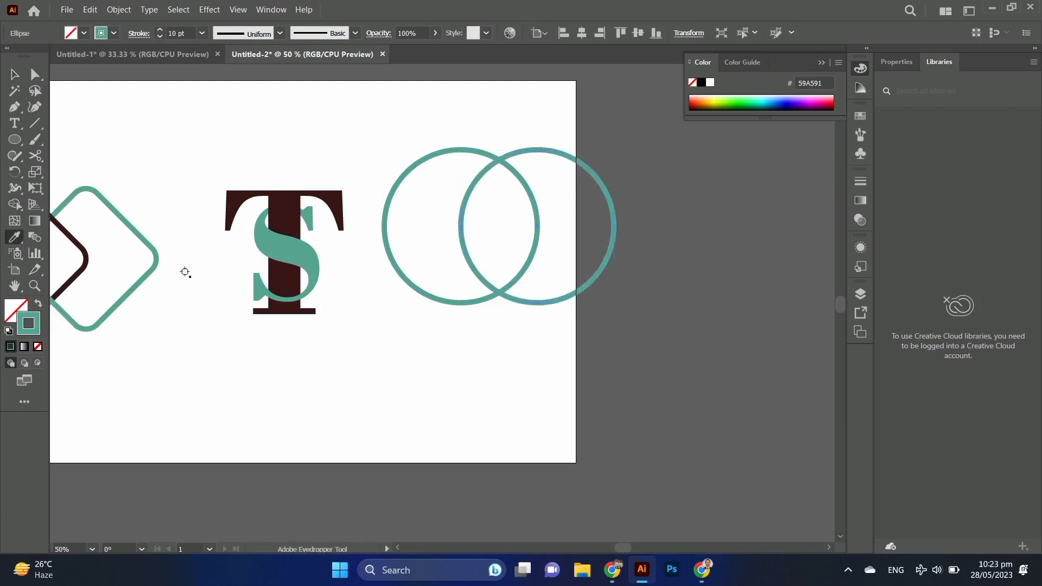
{"action": "left_click", "coordinate": [84, 251]}
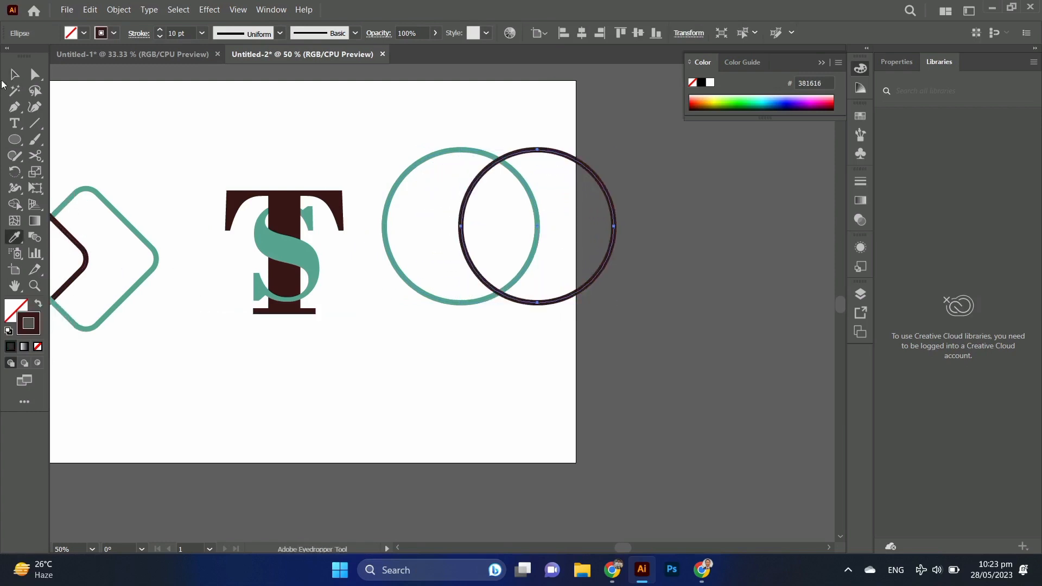
{"action": "left_click", "coordinate": [14, 74]}
Scale down both overlapping circles together so they fit inside the artboard
{"action": "scroll", "coordinate": [482, 202], "scroll_direction": "right", "scroll_amount": 4}
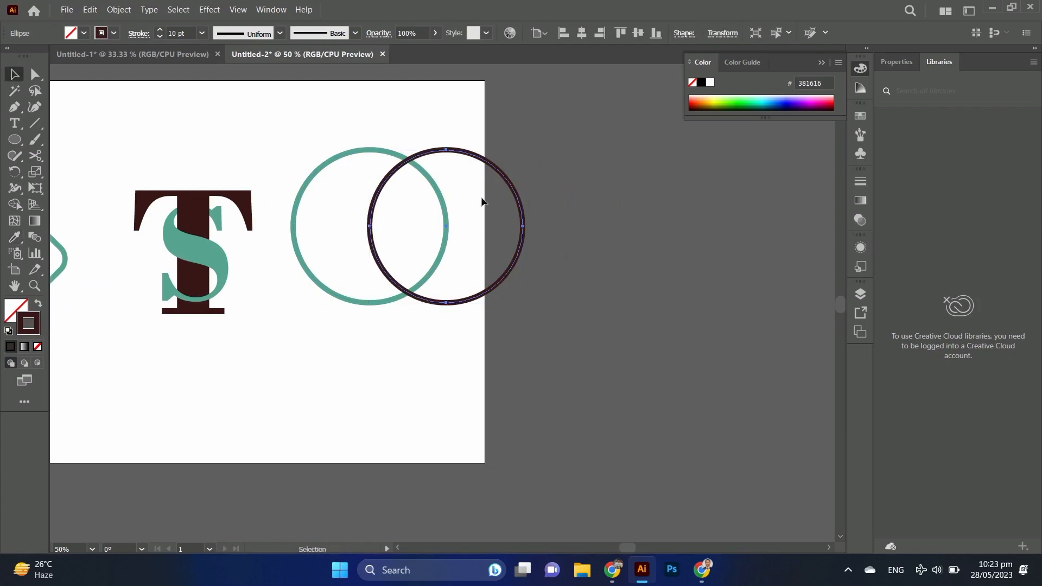
{"action": "mouse_move", "coordinate": [407, 171]}
{"action": "left_mouse_down"}
{"action": "mouse_move", "coordinate": [427, 154]}
{"action": "mouse_move", "coordinate": [395, 187]}
{"action": "mouse_move", "coordinate": [400, 206]}
{"action": "left_mouse_up"}
{"action": "left_click", "coordinate": [417, 236]}
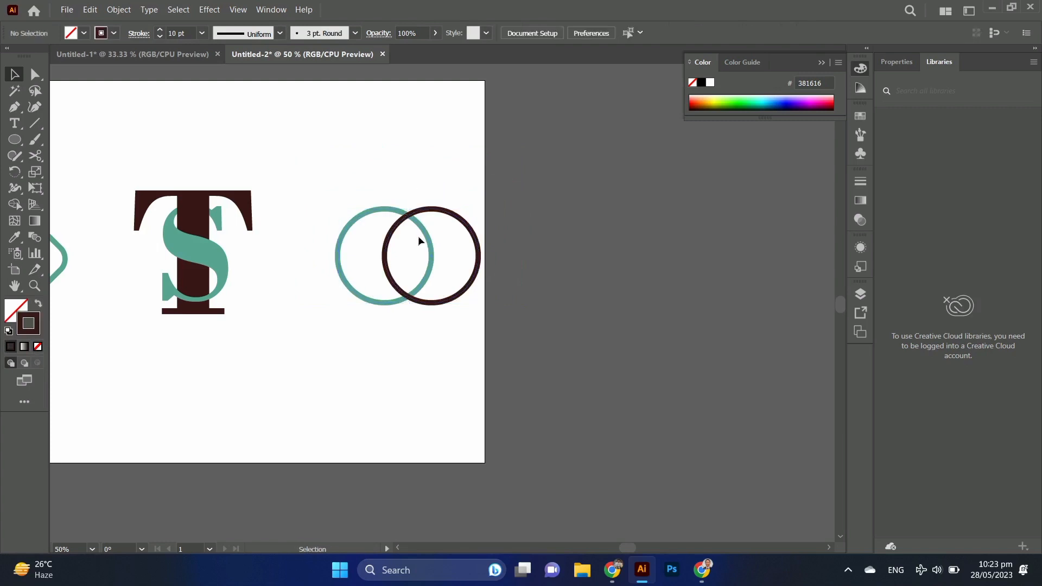
Place a copy of the maroon circle above and midway between the two circles, and give it a yellow #BFAC00 outline
{"action": "scroll", "coordinate": [409, 212], "scroll_direction": "right", "scroll_amount": 2}
{"action": "left_click", "coordinate": [409, 213]}
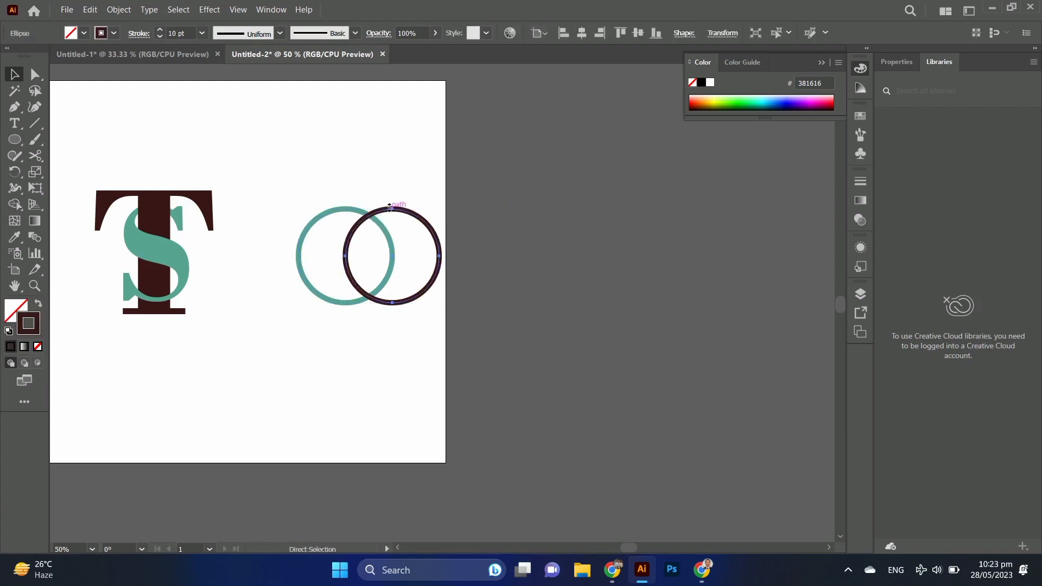
{"action": "left_click", "coordinate": [414, 181]}
{"action": "left_click_drag", "start_coordinate": [399, 211], "coordinate": [373, 157]}
{"action": "left_click_drag", "start_coordinate": [376, 155], "coordinate": [374, 153]}
{"action": "left_click", "coordinate": [712, 98]}
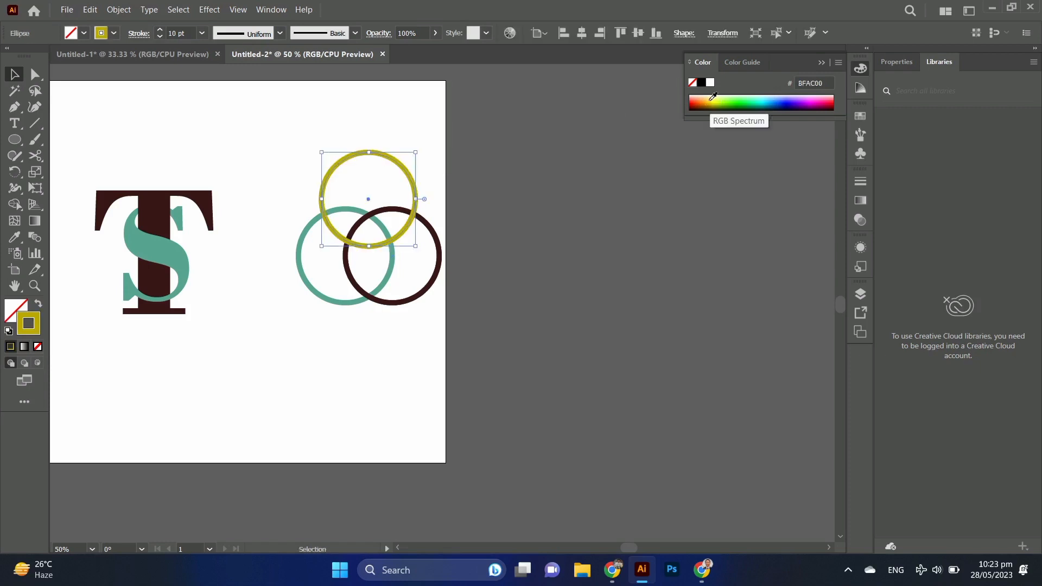
{"action": "left_click", "coordinate": [303, 169]}
Apply Intertwine to the yellow, teal and maroon circles together
{"action": "scroll", "coordinate": [325, 168], "scroll_direction": "down", "scroll_amount": 1}
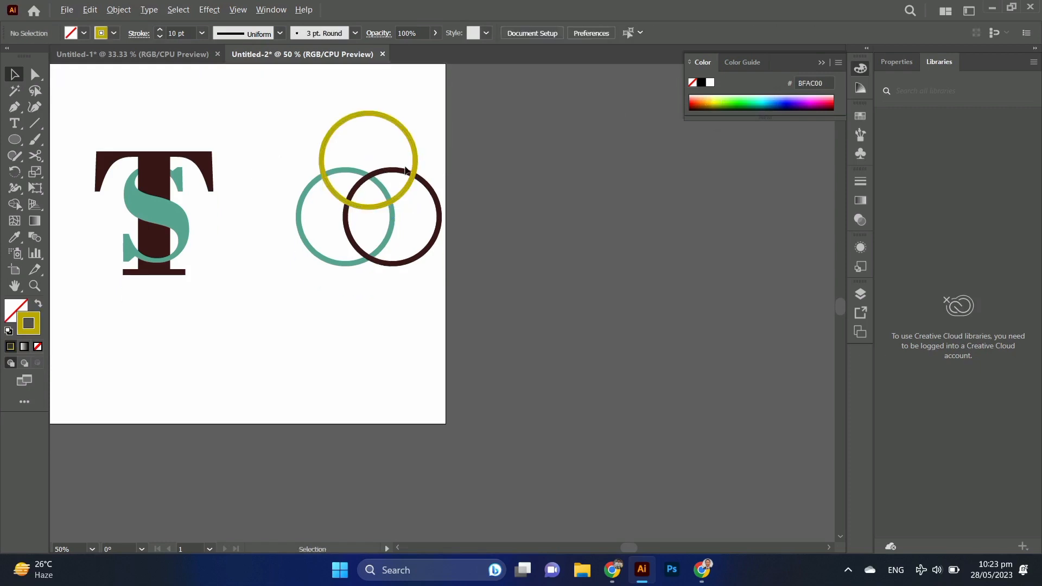
{"action": "scroll", "coordinate": [406, 167], "scroll_direction": "up", "scroll_amount": 2}
{"action": "left_click_drag", "start_coordinate": [187, 133], "coordinate": [413, 272]}
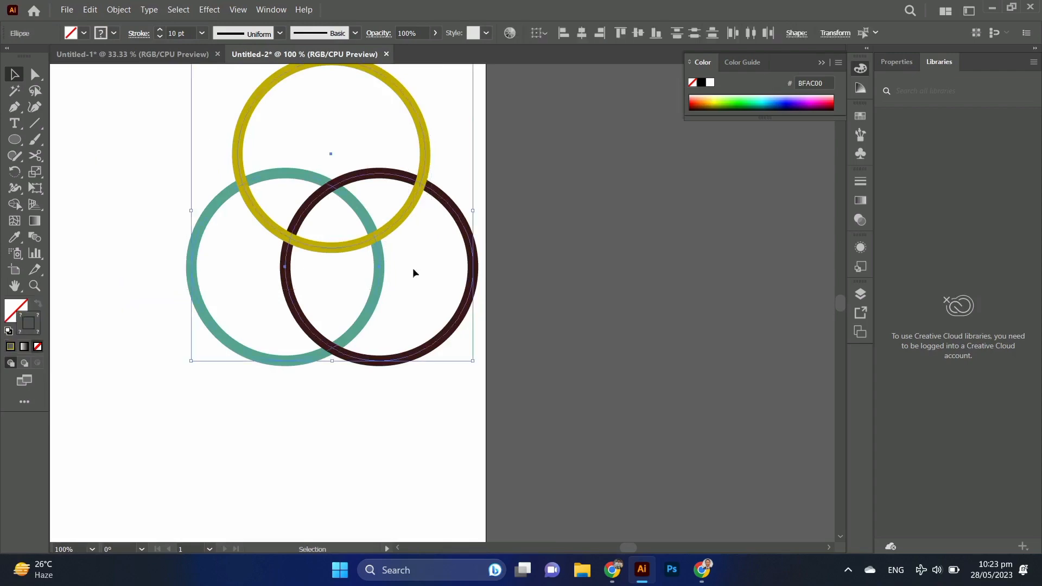
{"action": "scroll", "coordinate": [342, 226], "scroll_direction": "up", "scroll_amount": 2}
{"action": "scroll", "coordinate": [341, 227], "scroll_direction": "up", "scroll_amount": 1}
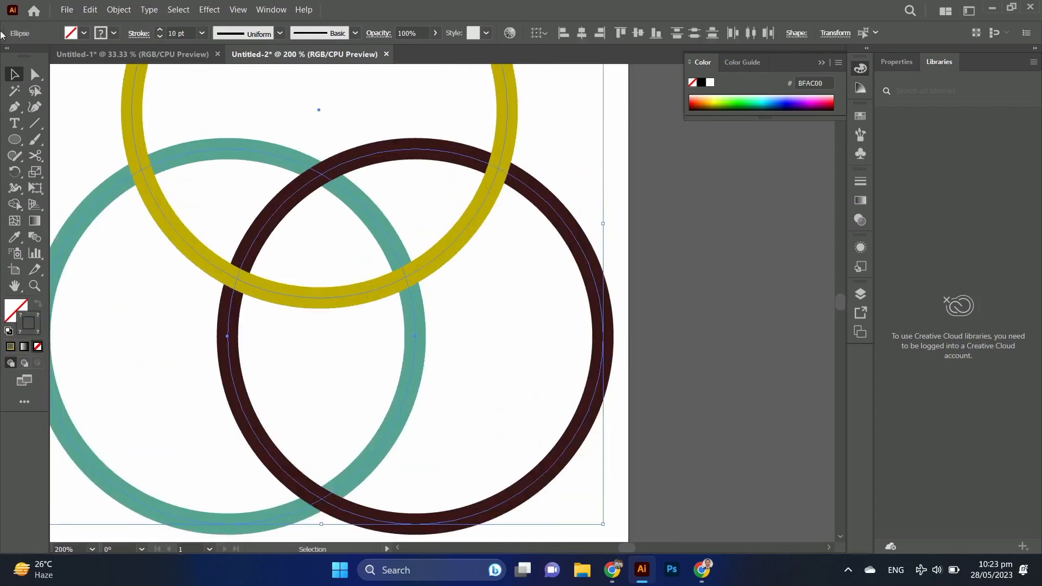
{"action": "left_click", "coordinate": [119, 10]}
{"action": "mouse_move", "coordinate": [221, 363]}
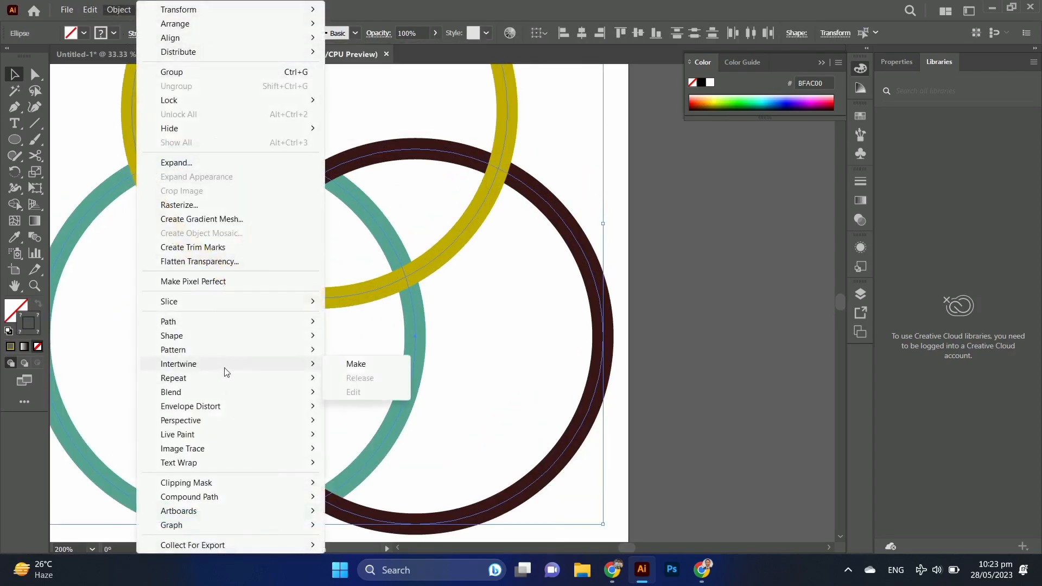
{"action": "left_click", "coordinate": [377, 366]}
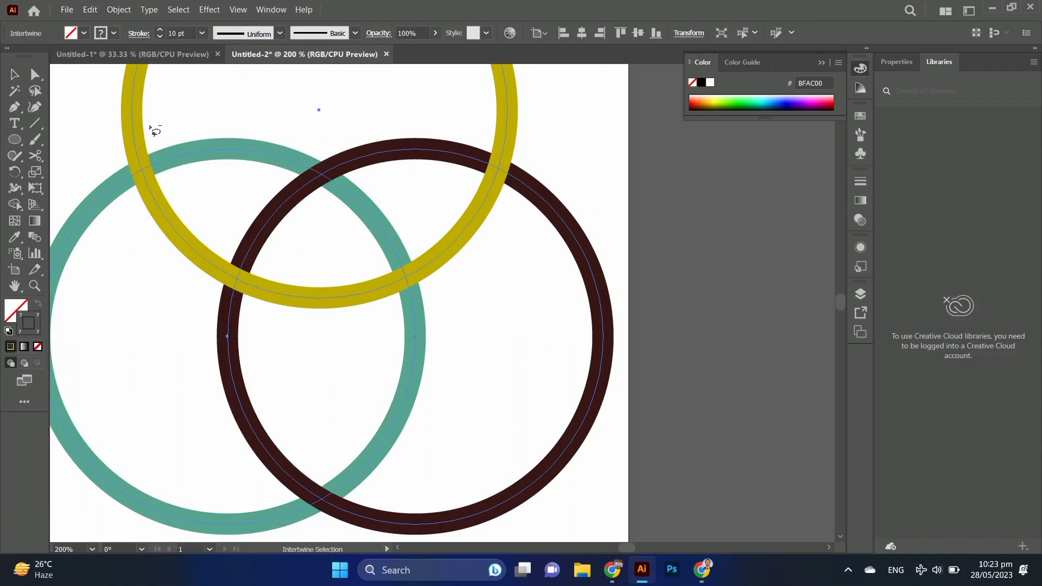
Bring the teal ring in front of the yellow ring at their upper-left crossing and in front of the maroon ring at their upper crossing
{"action": "mouse_move", "coordinate": [150, 127]}
{"action": "left_mouse_down"}
{"action": "mouse_move", "coordinate": [121, 182]}
{"action": "mouse_move", "coordinate": [142, 203]}
{"action": "mouse_move", "coordinate": [171, 186]}
{"action": "mouse_move", "coordinate": [176, 131]}
{"action": "left_mouse_up"}
{"action": "mouse_move", "coordinate": [324, 137]}
{"action": "left_mouse_down"}
{"action": "mouse_move", "coordinate": [291, 169]}
{"action": "mouse_move", "coordinate": [314, 199]}
{"action": "mouse_move", "coordinate": [365, 167]}
{"action": "mouse_move", "coordinate": [356, 146]}
{"action": "mouse_move", "coordinate": [324, 136]}
{"action": "left_mouse_up"}
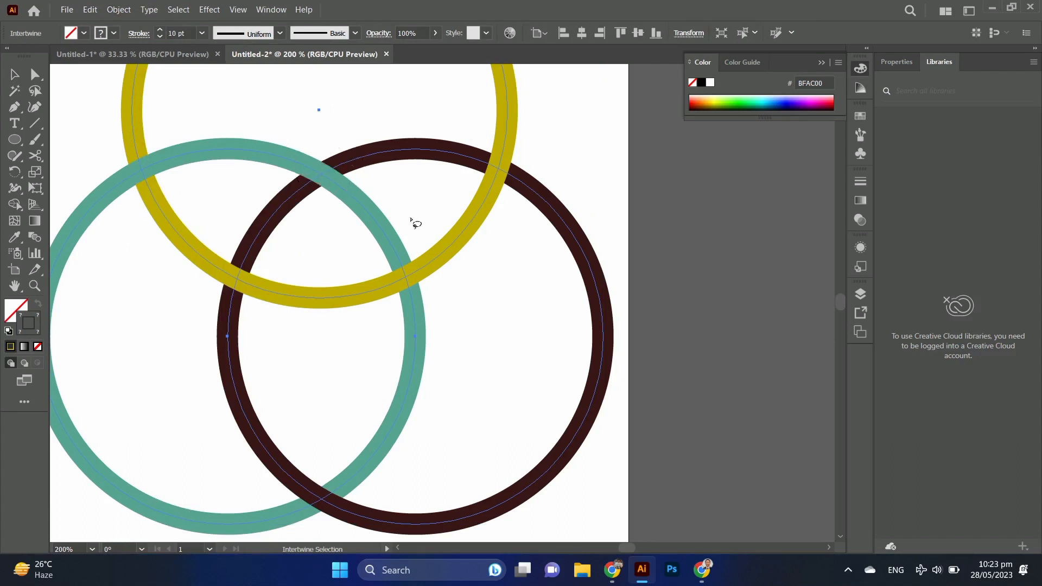
{"action": "scroll", "coordinate": [411, 220], "scroll_direction": "down", "scroll_amount": 5}
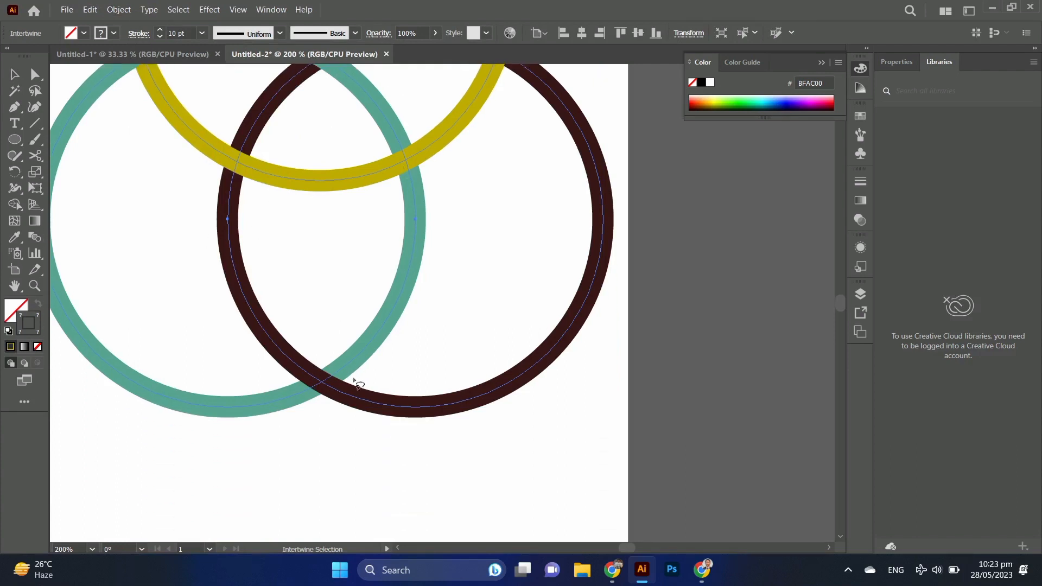
Bring the teal ring in front of the yellow ring at their lower-right crossing and leave intertwine editing
{"action": "scroll", "coordinate": [354, 353], "scroll_direction": "up", "scroll_amount": 3}
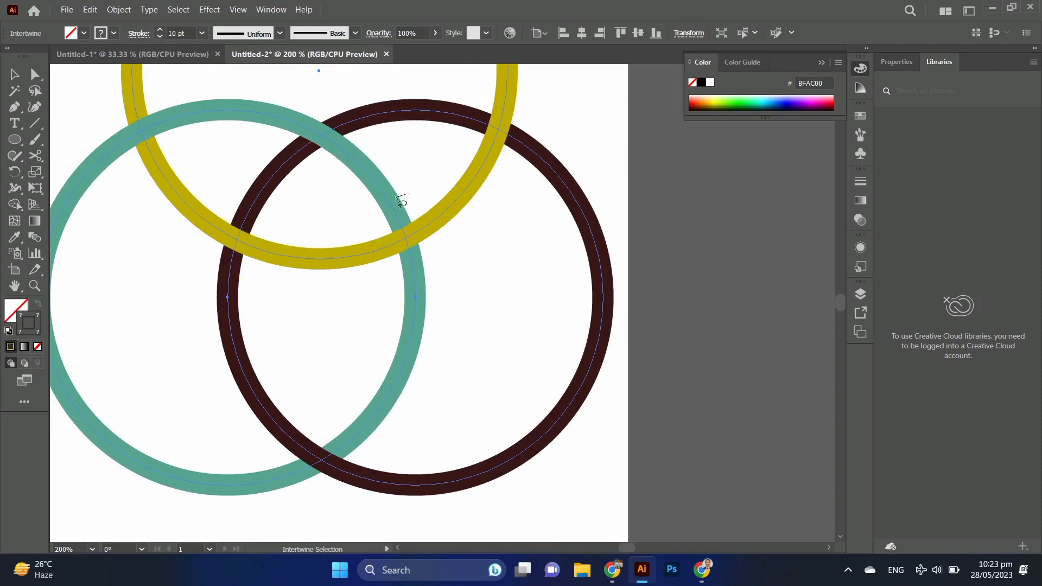
{"action": "mouse_move", "coordinate": [400, 202]}
{"action": "left_mouse_down"}
{"action": "mouse_move", "coordinate": [395, 249]}
{"action": "mouse_move", "coordinate": [421, 261]}
{"action": "mouse_move", "coordinate": [439, 229]}
{"action": "left_mouse_up"}
{"action": "scroll", "coordinate": [467, 227], "scroll_direction": "up", "scroll_amount": 2}
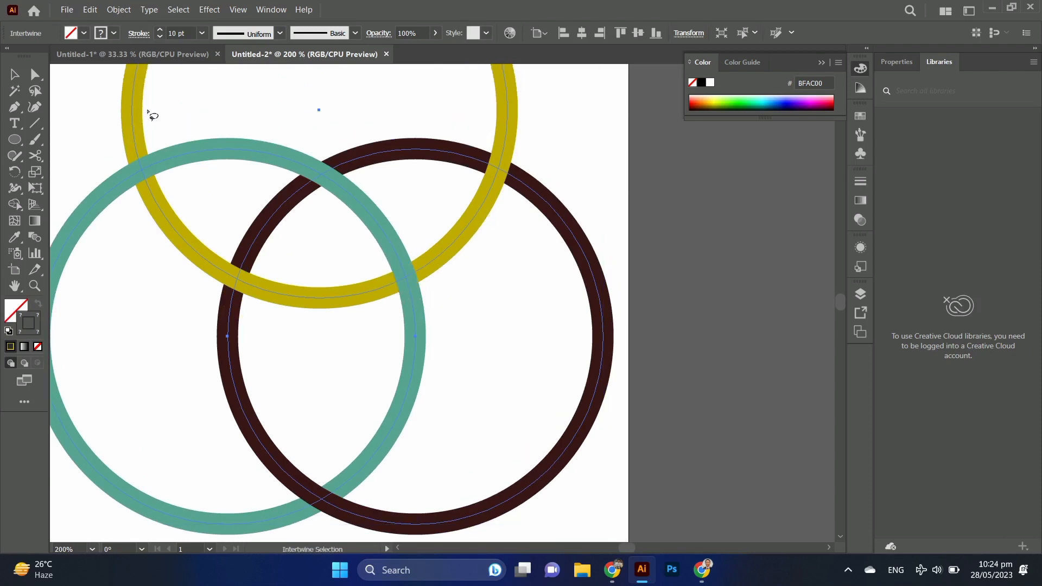
{"action": "scroll", "coordinate": [465, 237], "scroll_direction": "down", "scroll_amount": 5}
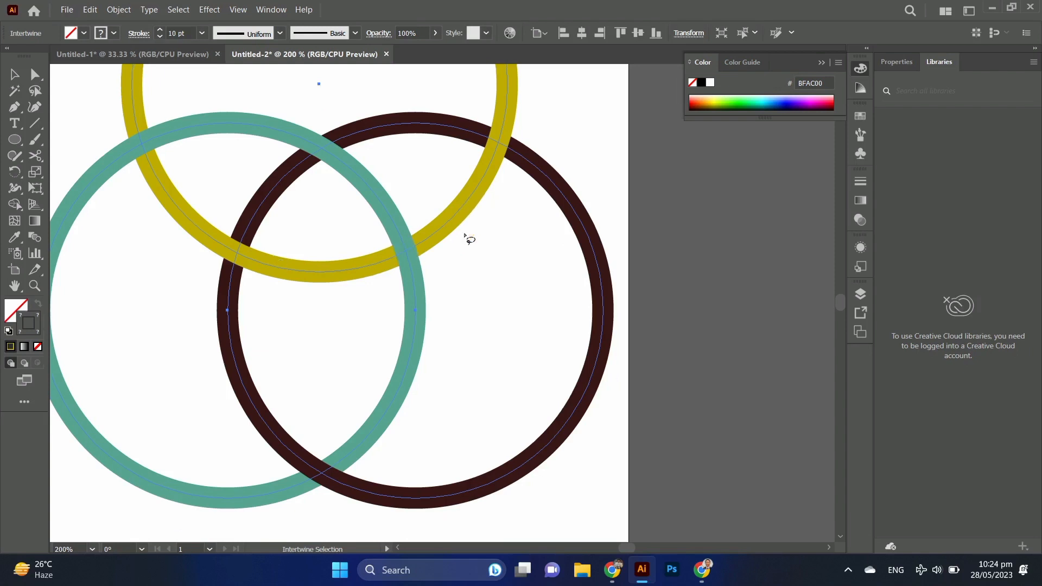
{"action": "left_click", "coordinate": [307, 384]}
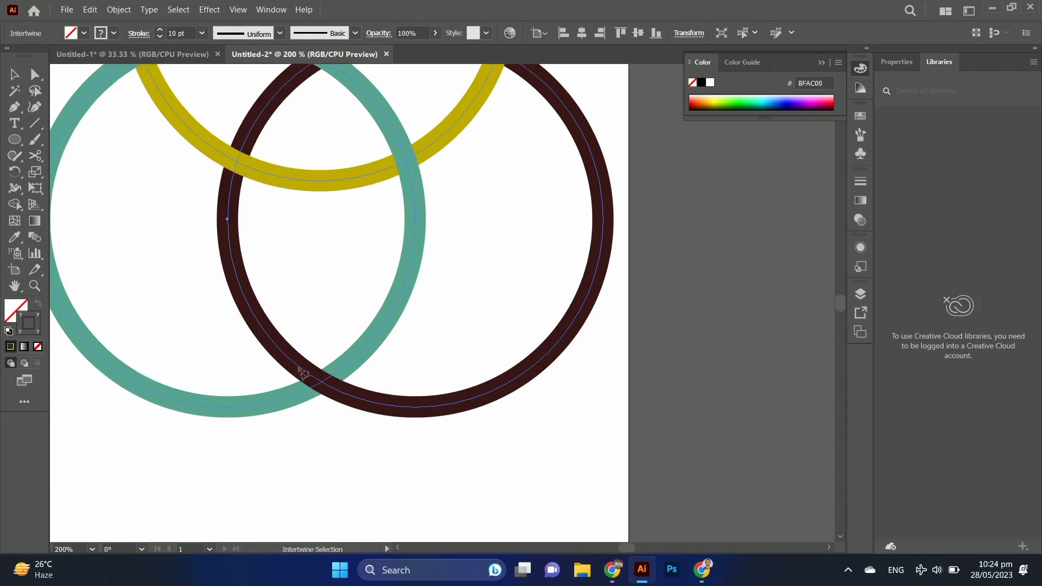
{"action": "scroll", "coordinate": [535, 291], "scroll_direction": "up", "scroll_amount": 5}
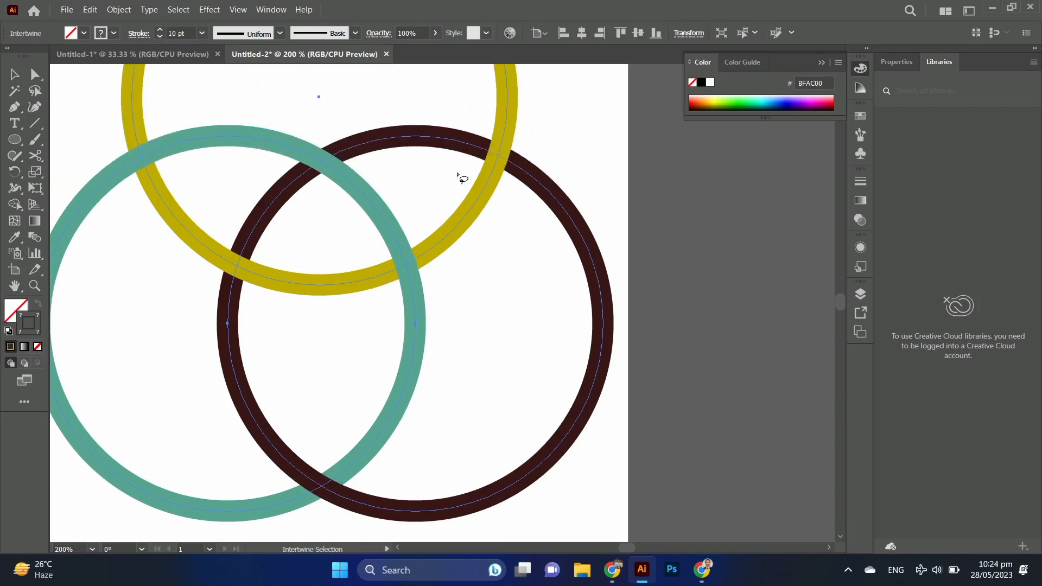
{"action": "key", "text": "v"}
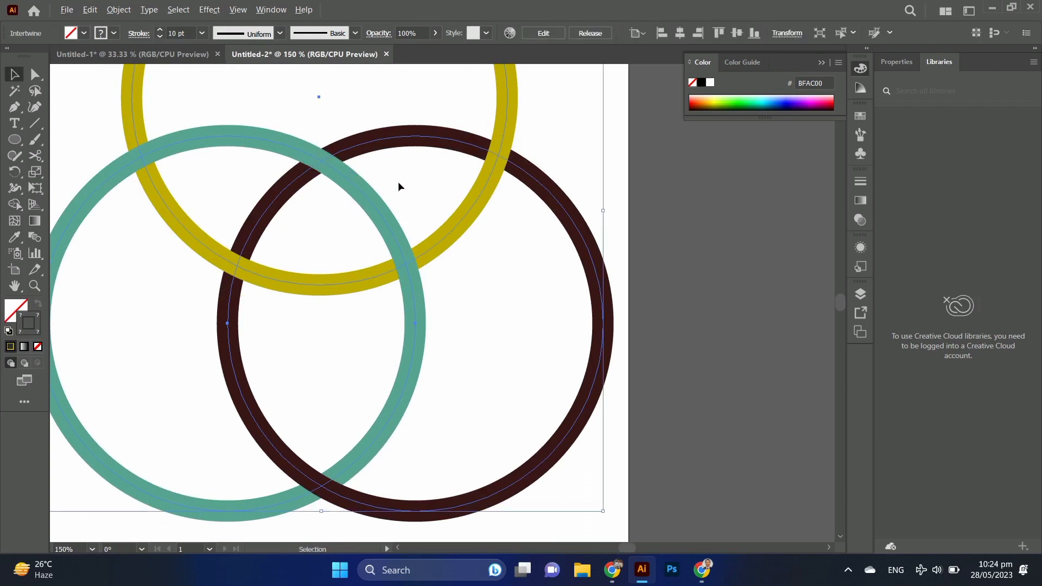
{"action": "scroll", "coordinate": [399, 184], "scroll_direction": "down", "scroll_amount": 2}
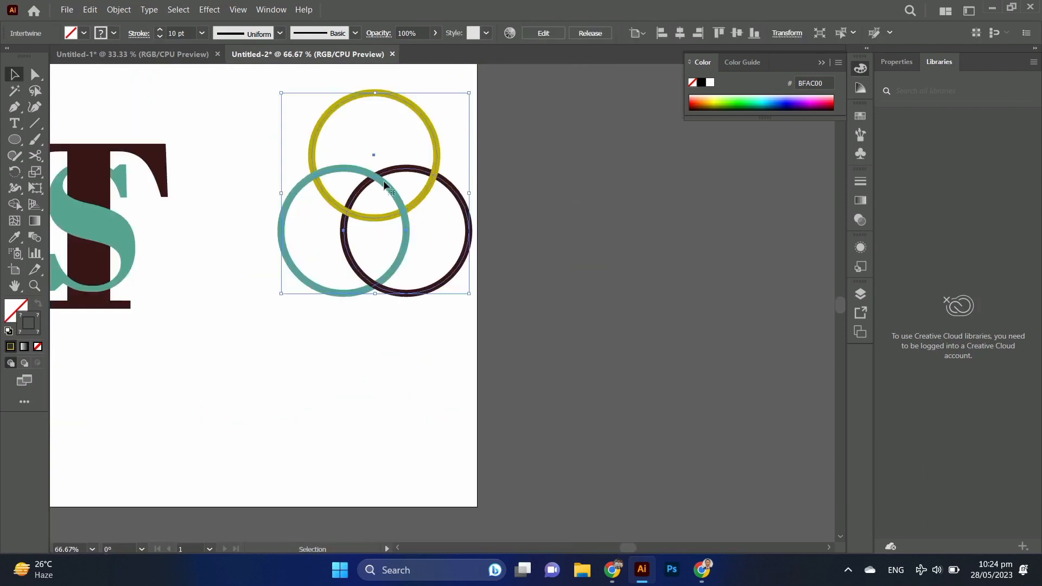
{"action": "scroll", "coordinate": [412, 198], "scroll_direction": "up", "scroll_amount": 2}
Re-edit the rings' intertwine so the yellow ring passes over the teal ring at their lower-right crossing
{"action": "left_click", "coordinate": [119, 9]}
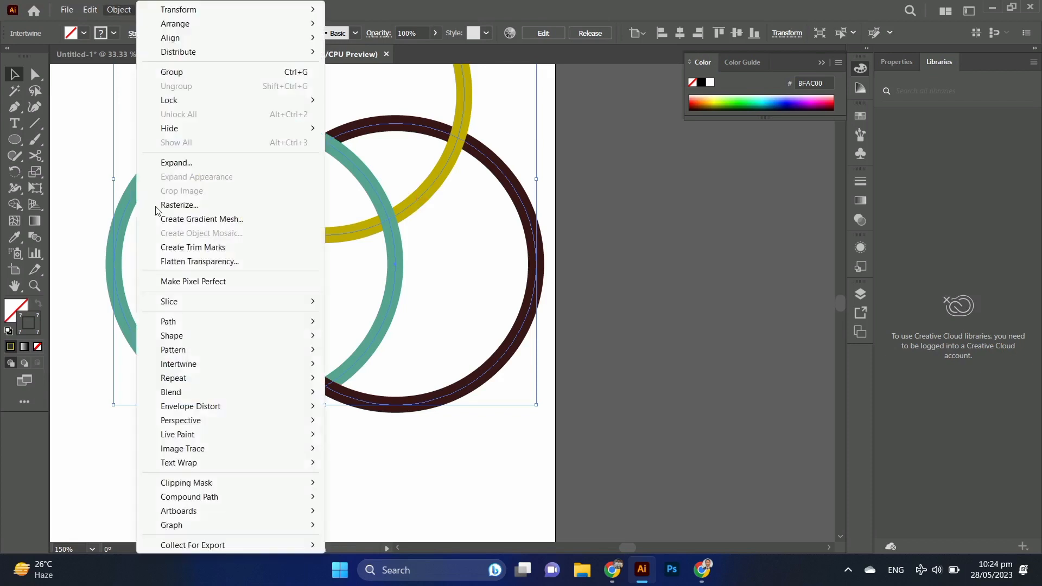
{"action": "mouse_move", "coordinate": [196, 364]}
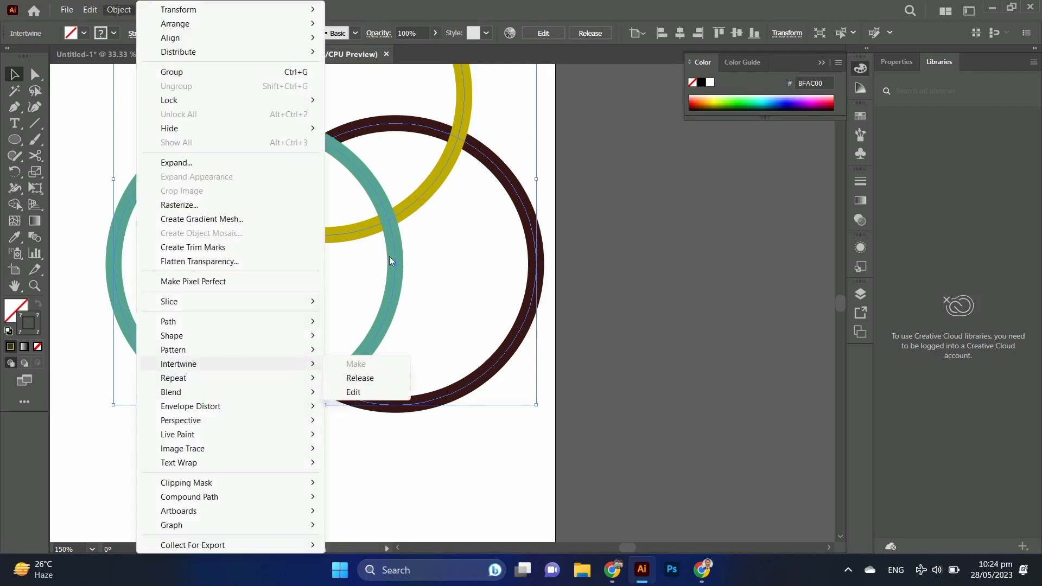
{"action": "left_click", "coordinate": [369, 391]}
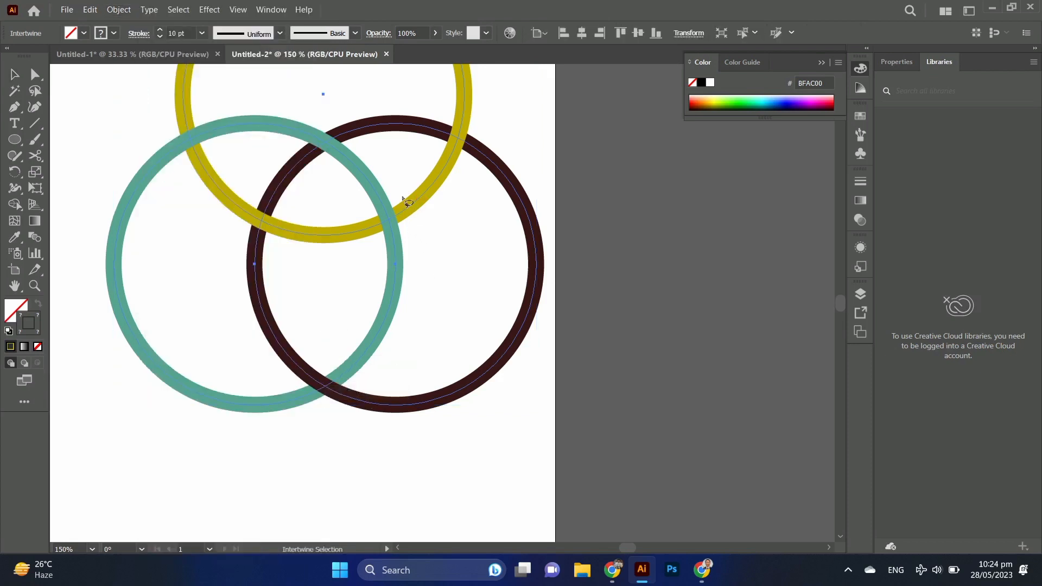
{"action": "mouse_move", "coordinate": [368, 201]}
{"action": "left_mouse_down"}
{"action": "mouse_move", "coordinate": [359, 238]}
{"action": "mouse_move", "coordinate": [409, 238]}
{"action": "mouse_move", "coordinate": [423, 223]}
{"action": "left_mouse_up"}
{"action": "left_click_drag", "start_coordinate": [403, 189], "coordinate": [403, 189]}
{"action": "key", "text": "Escape"}
Deselect the rings, fit the whole artboard in view and collapse the floating color controls to reveal the finished designs
{"action": "left_click", "coordinate": [848, 571]}
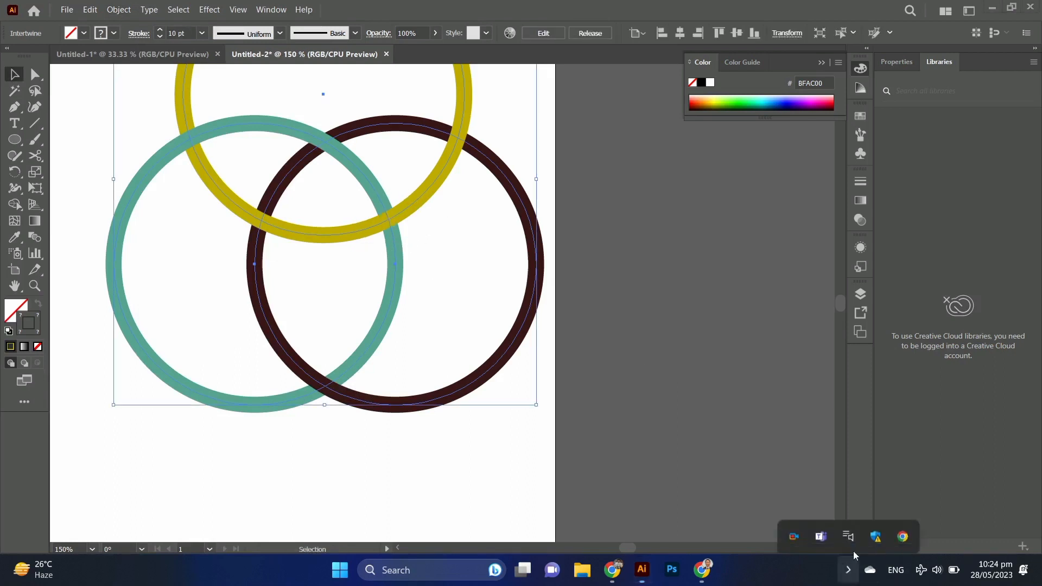
{"action": "left_click", "coordinate": [736, 457]}
{"action": "scroll", "coordinate": [445, 357], "scroll_direction": "down", "scroll_amount": 3}
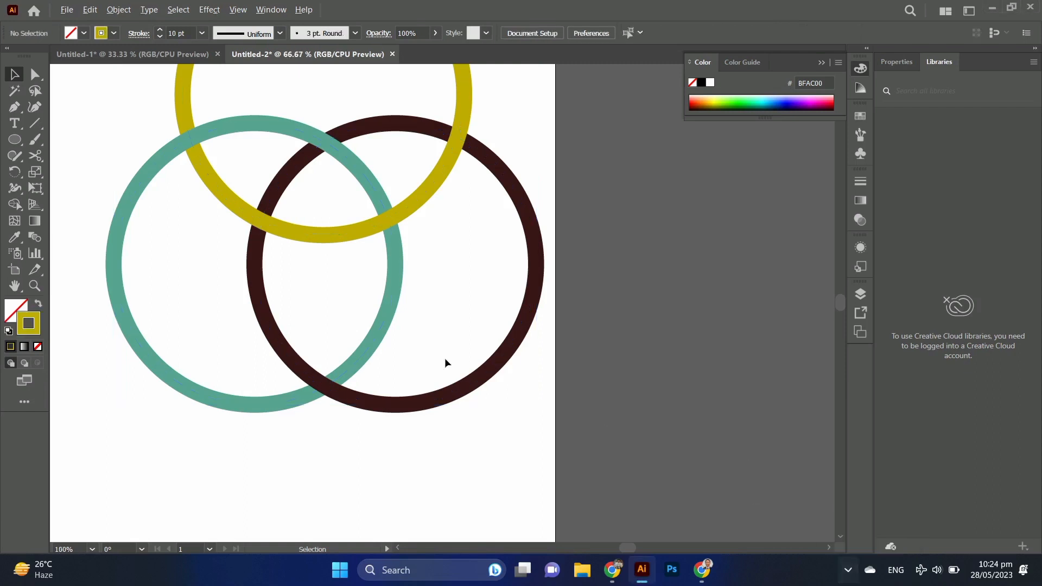
{"action": "scroll", "coordinate": [508, 325], "scroll_direction": "left", "scroll_amount": 7}
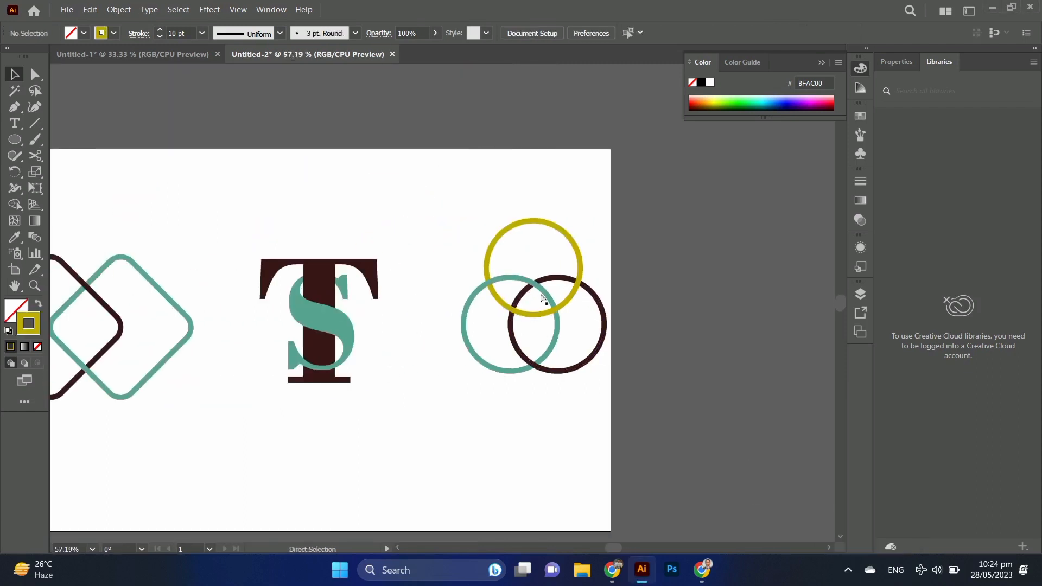
{"action": "key", "text": "ctrl+0"}
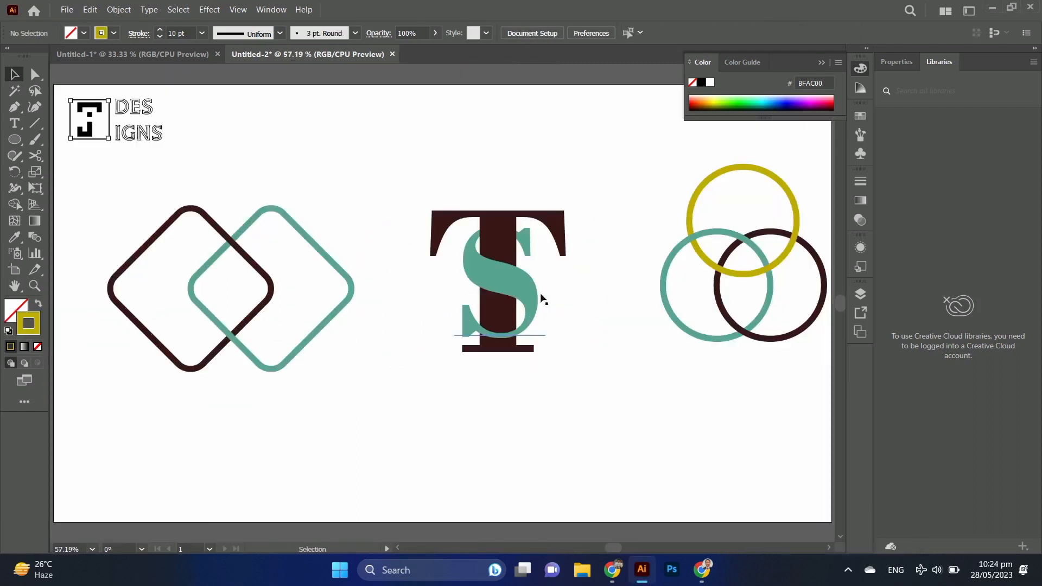
{"action": "left_click", "coordinate": [821, 63]}
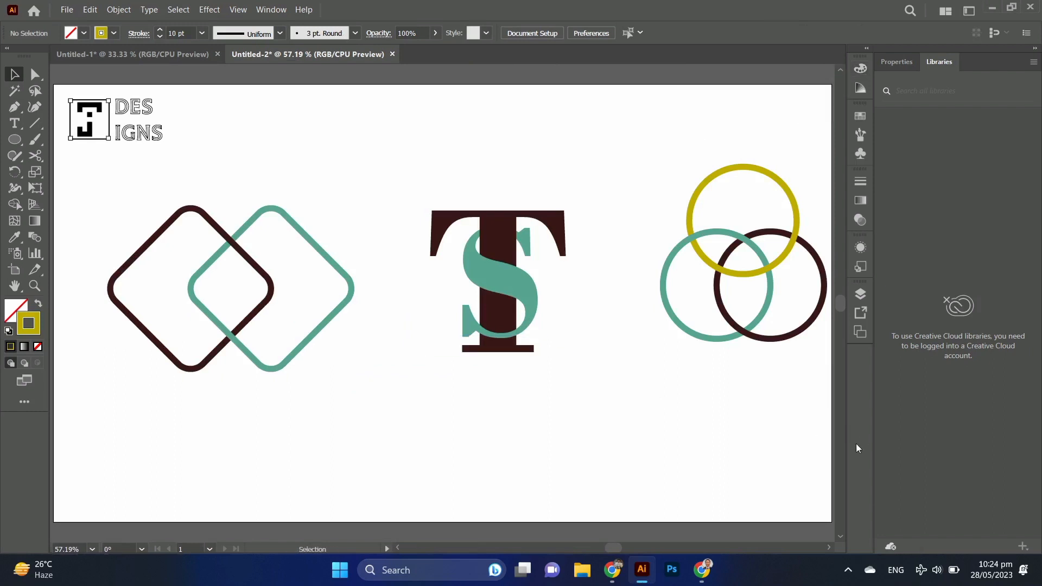
{"action": "left_click", "coordinate": [849, 570]}
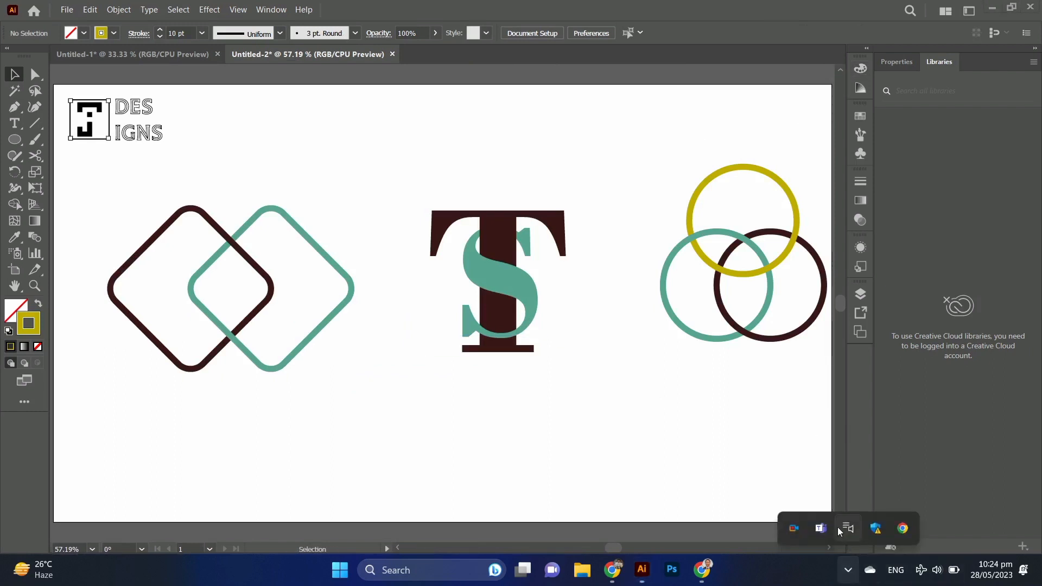